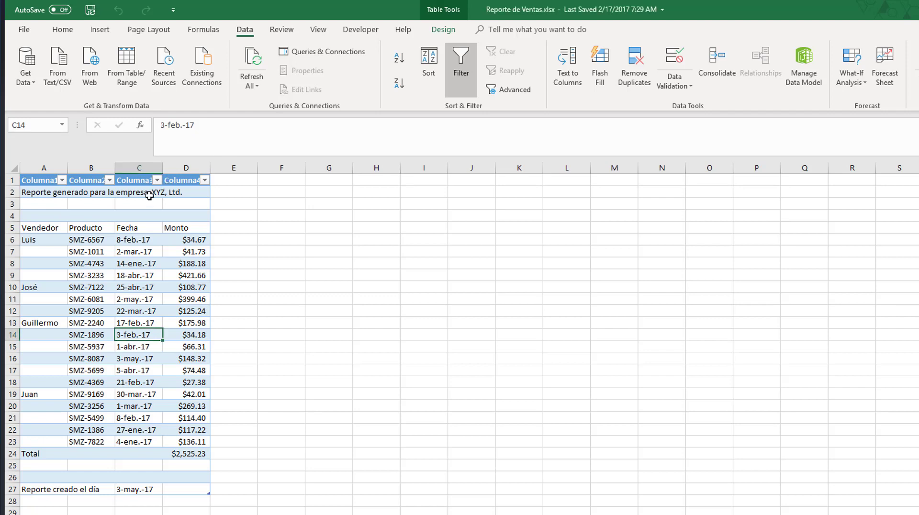
Examine the sales report's title rows, its footer rows and the creation date in C27.
{"action": "left_click", "coordinate": [148, 204]}
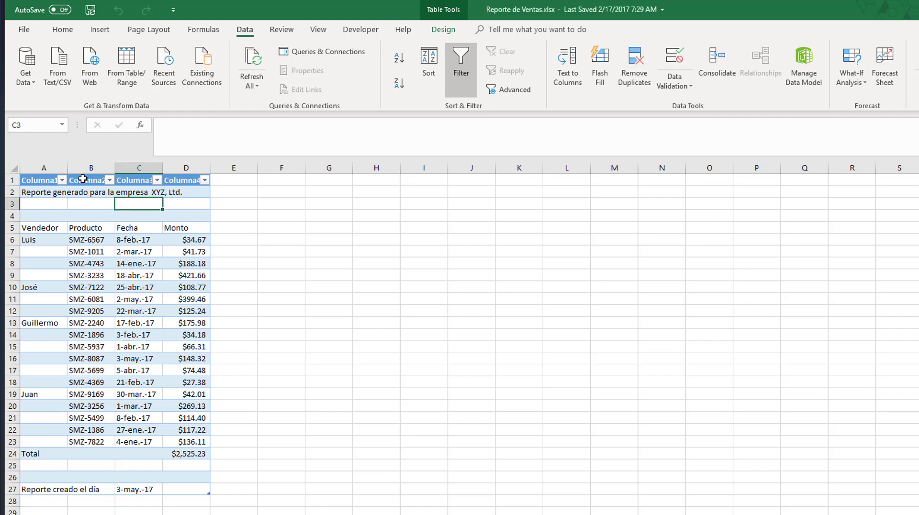
{"action": "left_click_drag", "start_coordinate": [48, 194], "coordinate": [167, 218]}
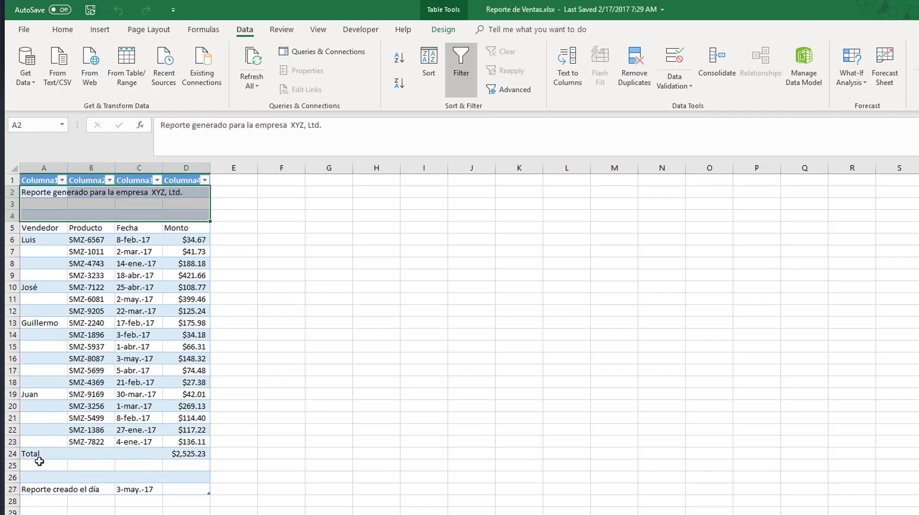
{"action": "left_click_drag", "start_coordinate": [39, 462], "coordinate": [208, 491]}
{"action": "left_click", "coordinate": [208, 490]}
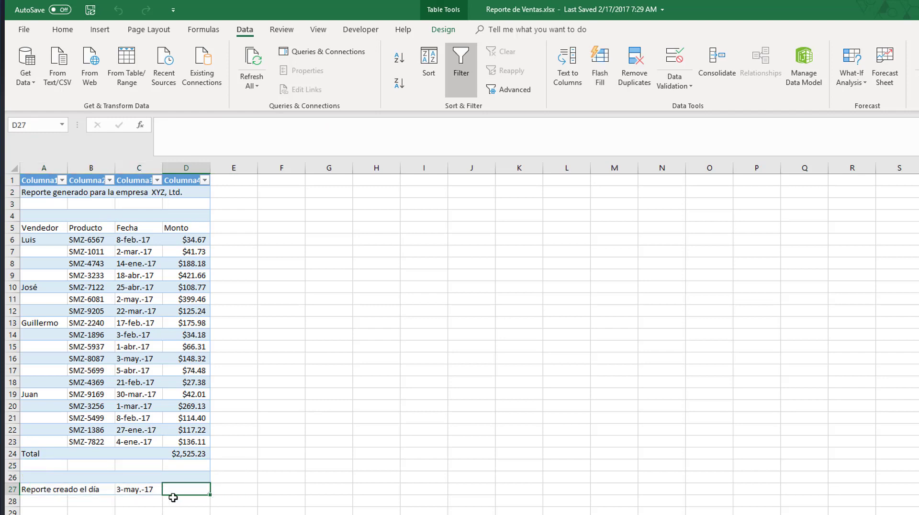
{"action": "left_click", "coordinate": [137, 490]}
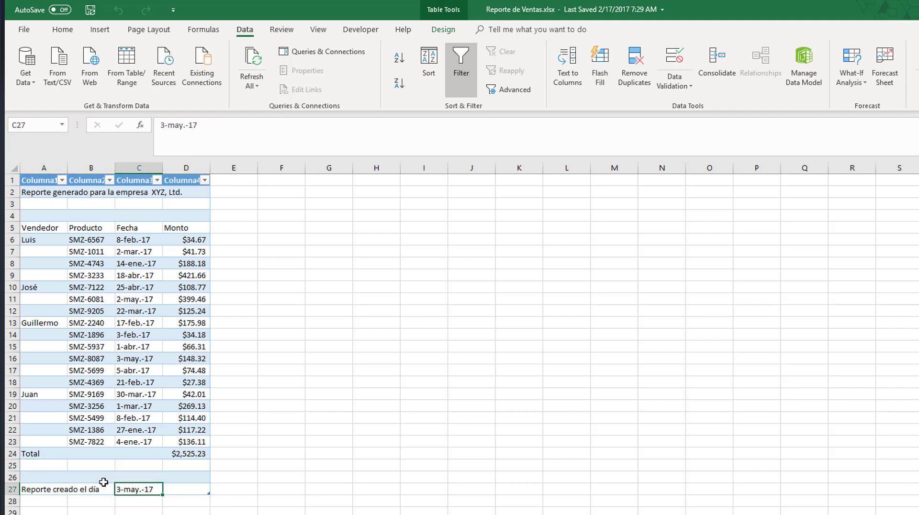
{"action": "left_click", "coordinate": [48, 491]}
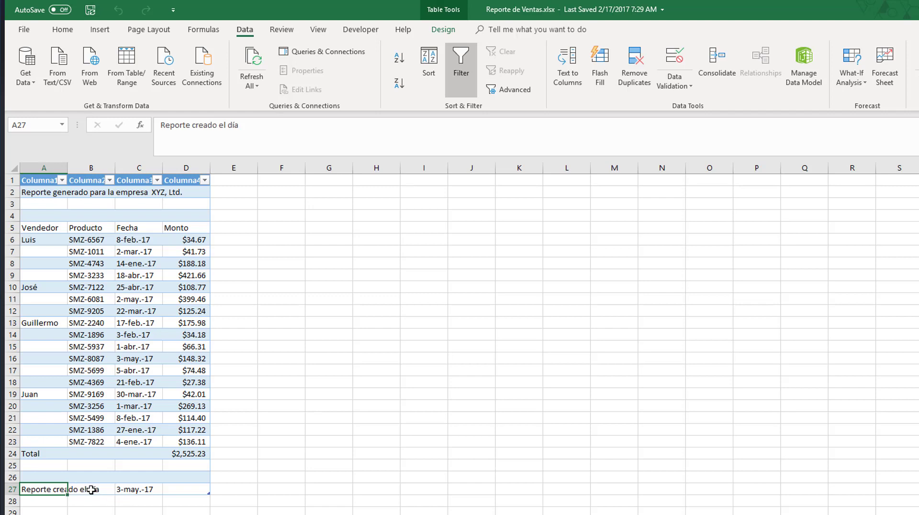
{"action": "left_click", "coordinate": [135, 490]}
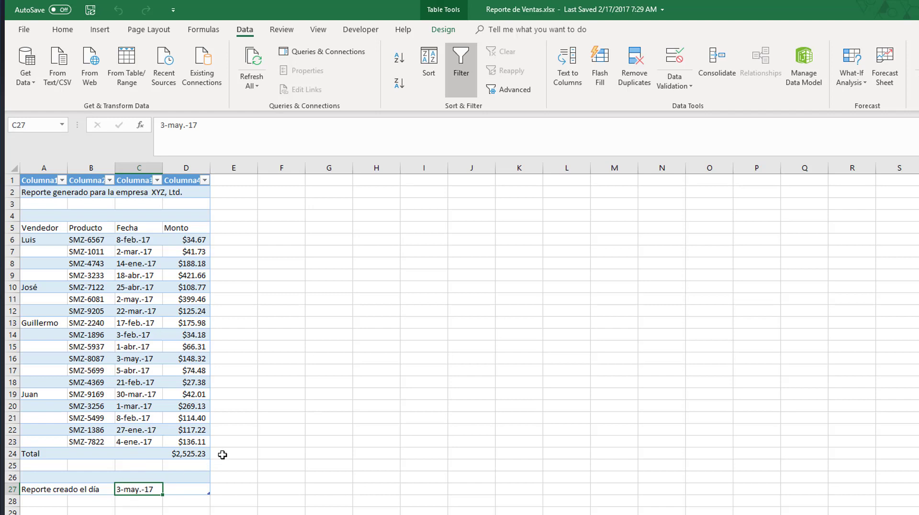
Try copying the report creation date from C27 into E6:E23 beside the sales rows, and undo the paste.
{"action": "mouse_move", "coordinate": [221, 455]}
{"action": "left_mouse_down"}
{"action": "mouse_move", "coordinate": [220, 240]}
{"action": "mouse_move", "coordinate": [223, 450]}
{"action": "left_mouse_up"}
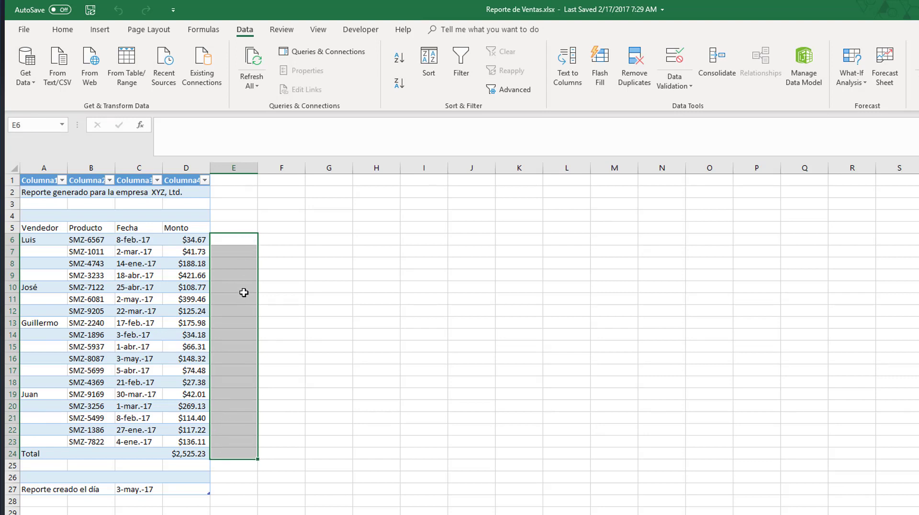
{"action": "left_click", "coordinate": [127, 488]}
{"action": "left_click", "coordinate": [233, 443]}
{"action": "left_click_drag", "start_coordinate": [233, 444], "coordinate": [246, 238]}
{"action": "right_click", "coordinate": [246, 238]}
{"action": "left_click", "coordinate": [289, 291]}
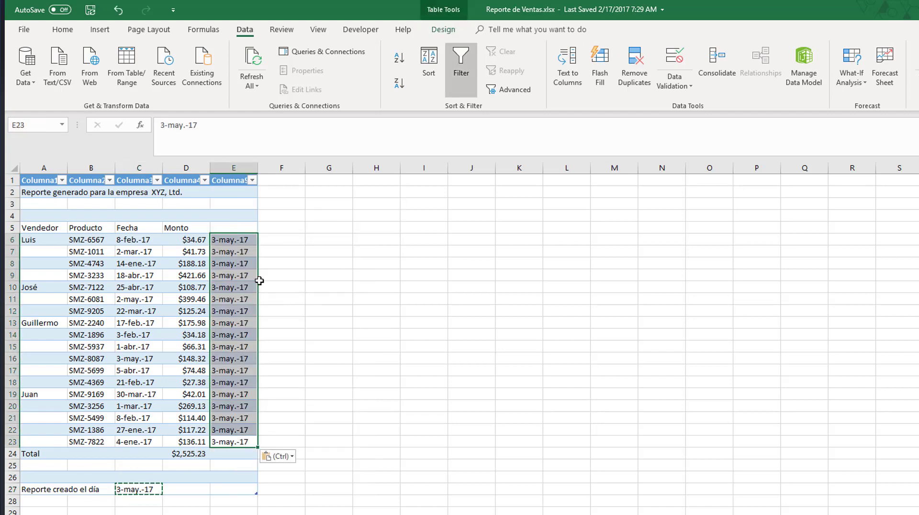
{"action": "key", "text": "ctrl+z"}
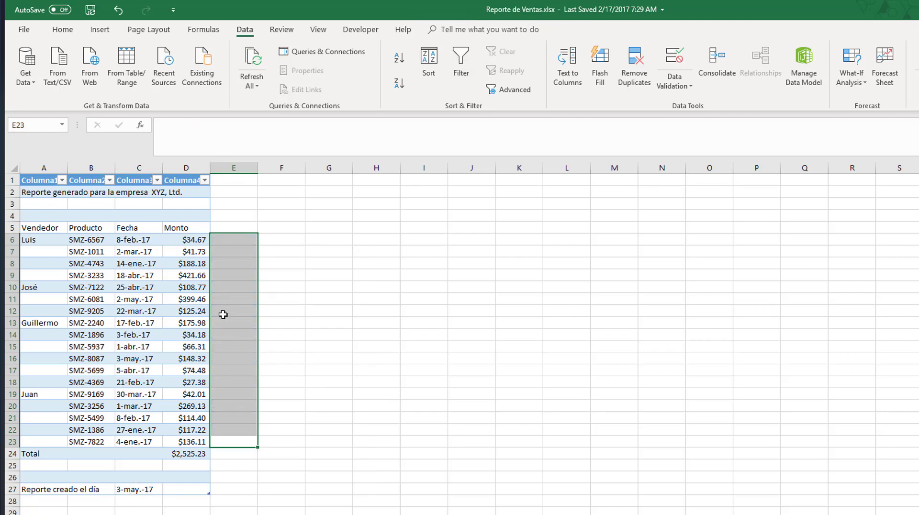
Load the sales report table as a query into the Power Query Editor.
{"action": "left_click", "coordinate": [188, 312]}
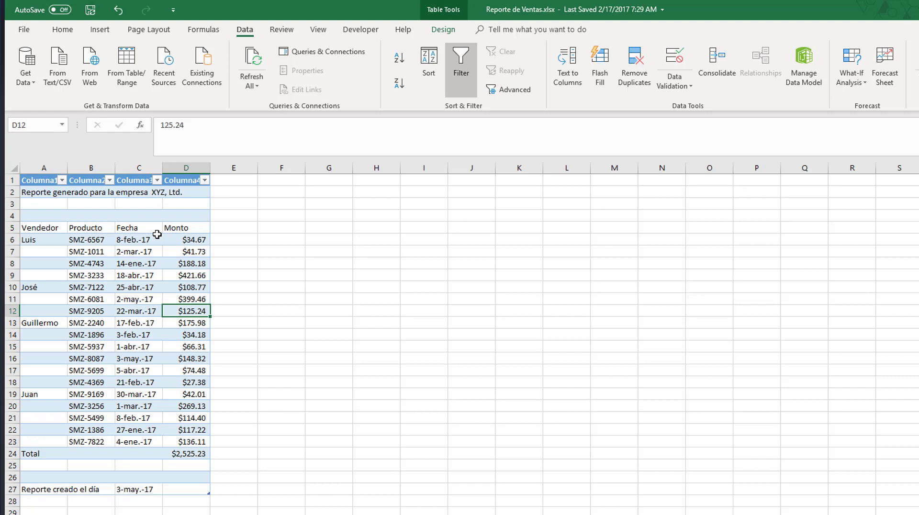
{"action": "left_click", "coordinate": [194, 253]}
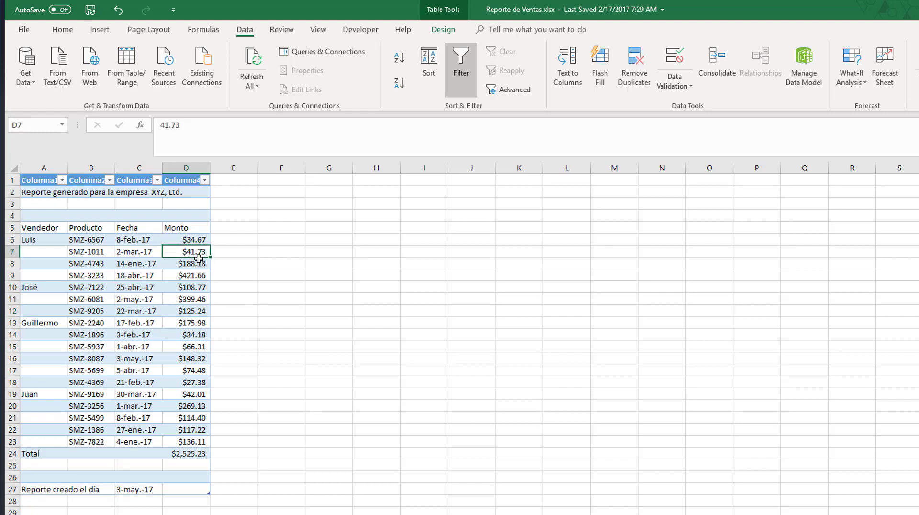
{"action": "left_click", "coordinate": [114, 218]}
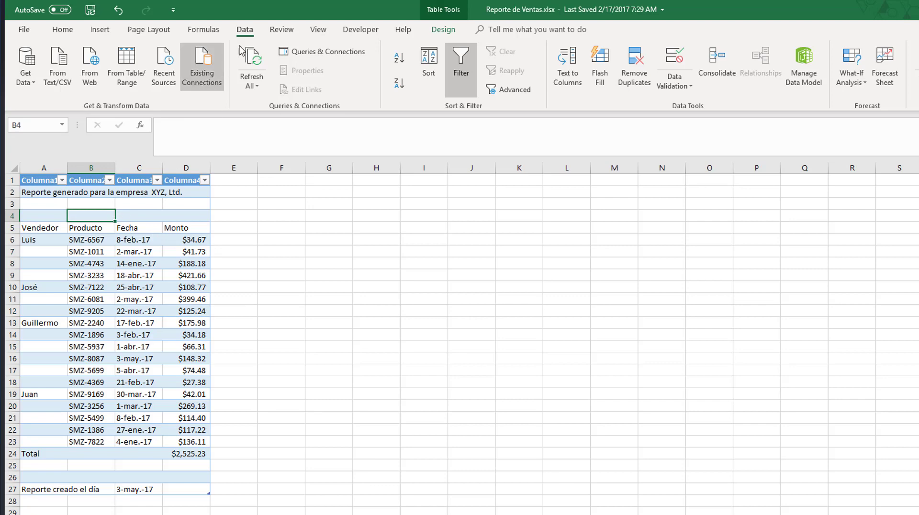
{"action": "left_click", "coordinate": [126, 65]}
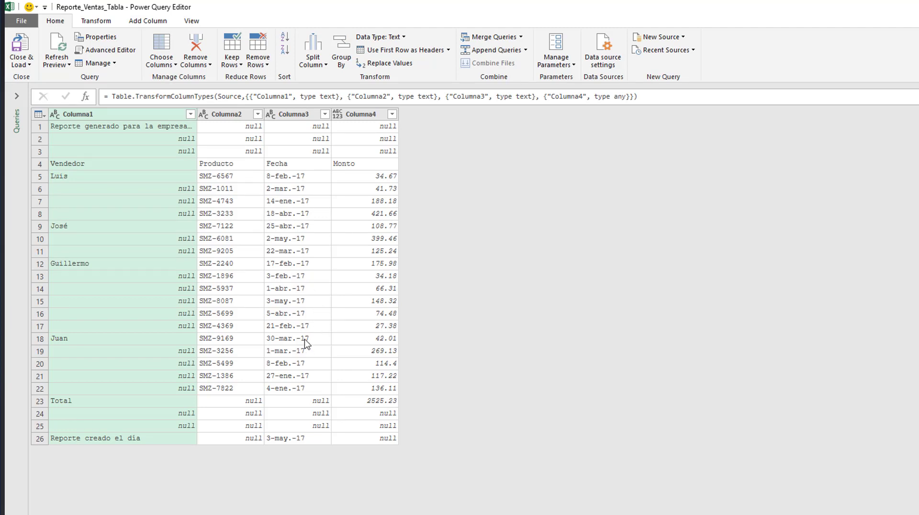
Try drilling down to the creation date in row 26 of Columna3, inspect its formula, and delete that query step.
{"action": "left_click", "coordinate": [297, 440]}
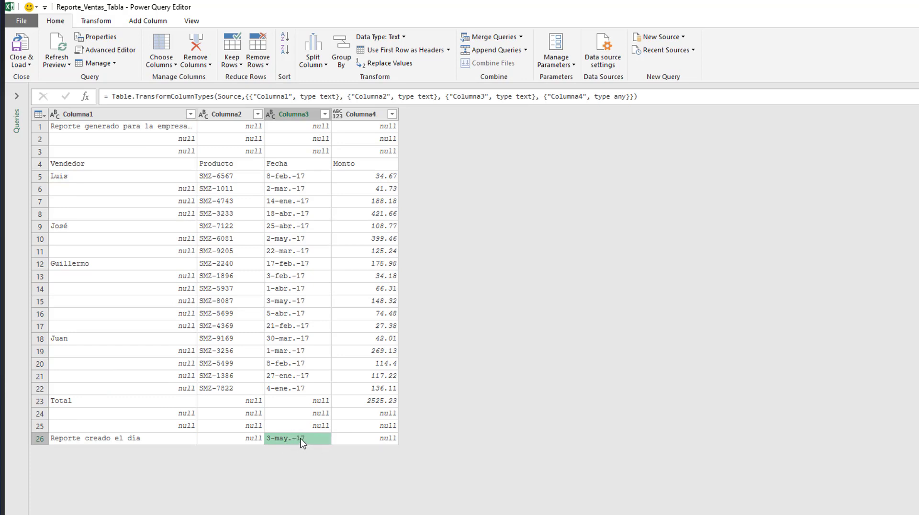
{"action": "right_click", "coordinate": [302, 439]}
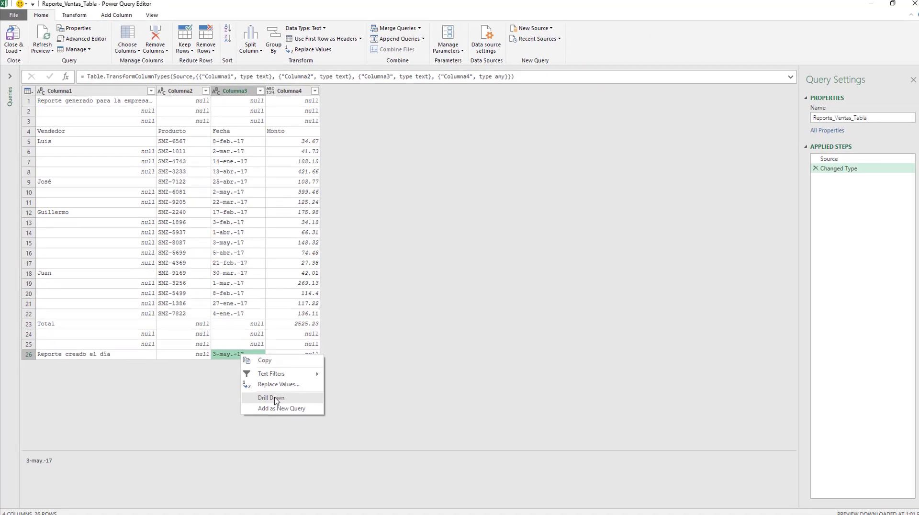
{"action": "left_click", "coordinate": [276, 400]}
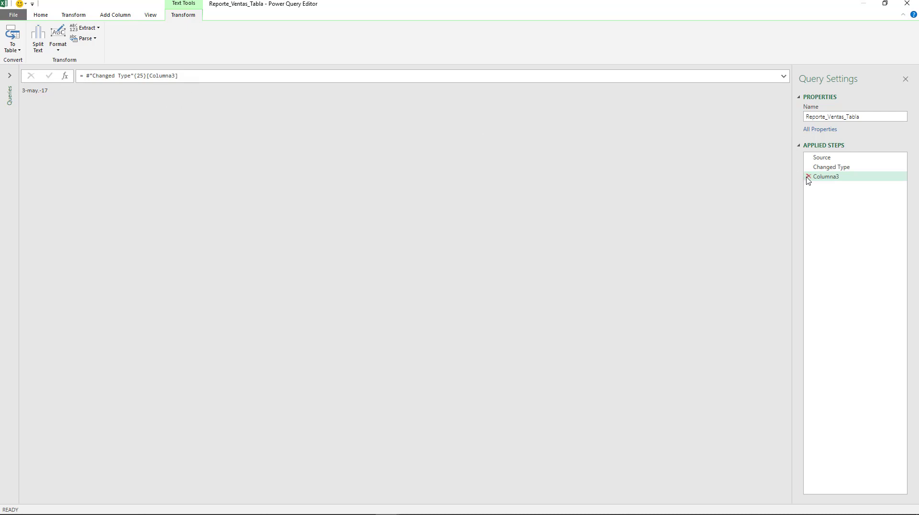
{"action": "left_click_drag", "start_coordinate": [143, 76], "coordinate": [133, 76]}
{"action": "left_click", "coordinate": [143, 80]}
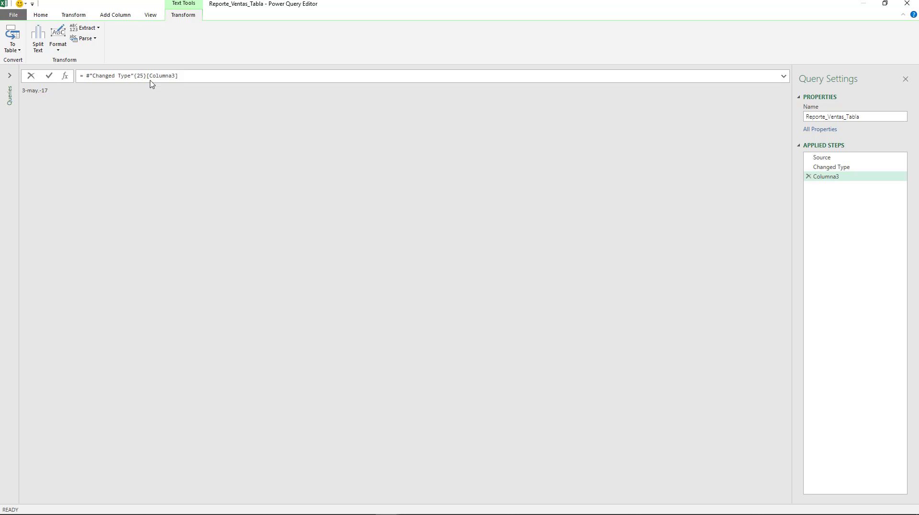
{"action": "left_click", "coordinate": [809, 177]}
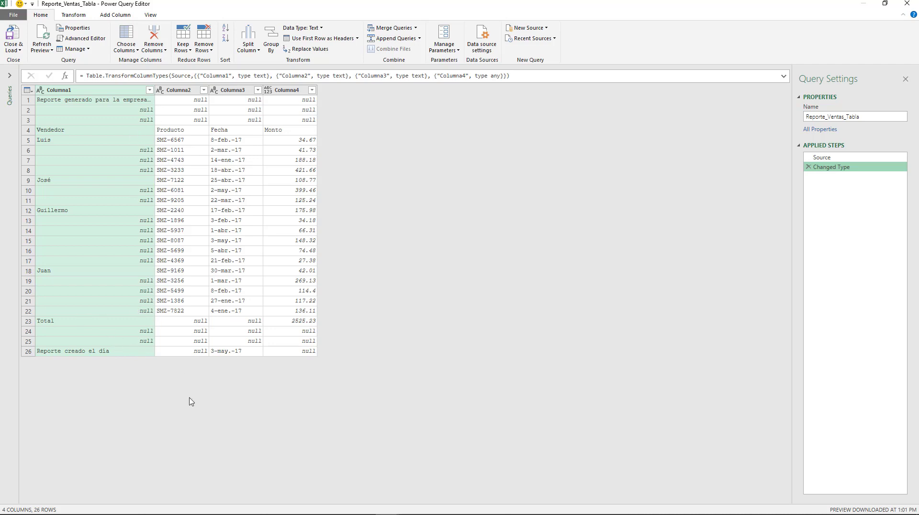
Keep only the bottom 1 row of the query table.
{"action": "left_click", "coordinate": [28, 90]}
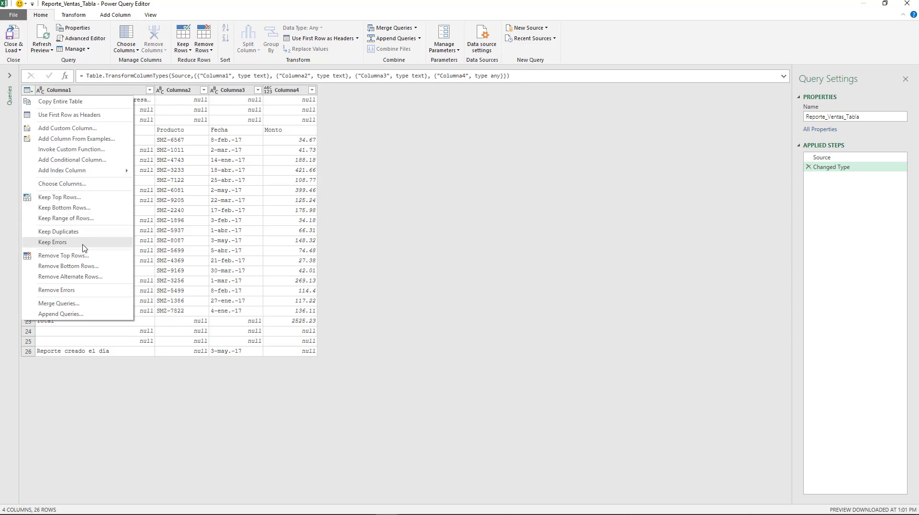
{"action": "left_click", "coordinate": [91, 215]}
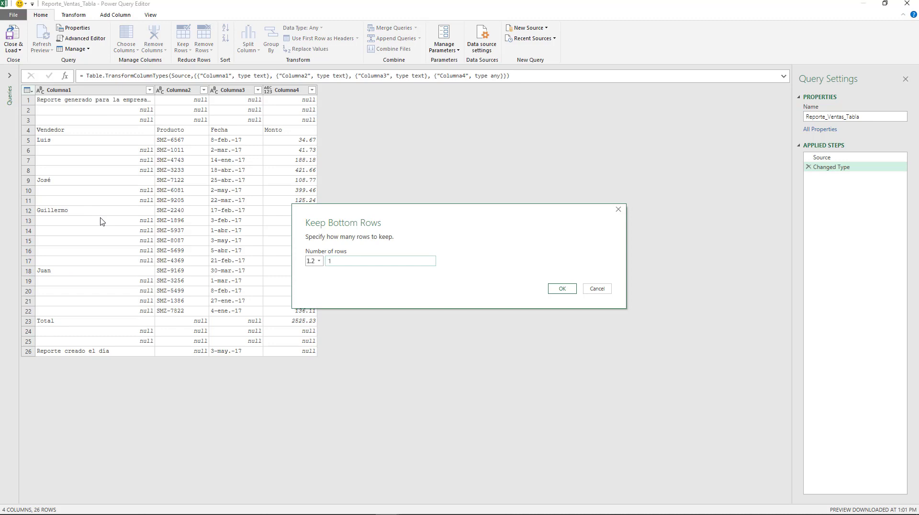
{"action": "key", "text": "Return"}
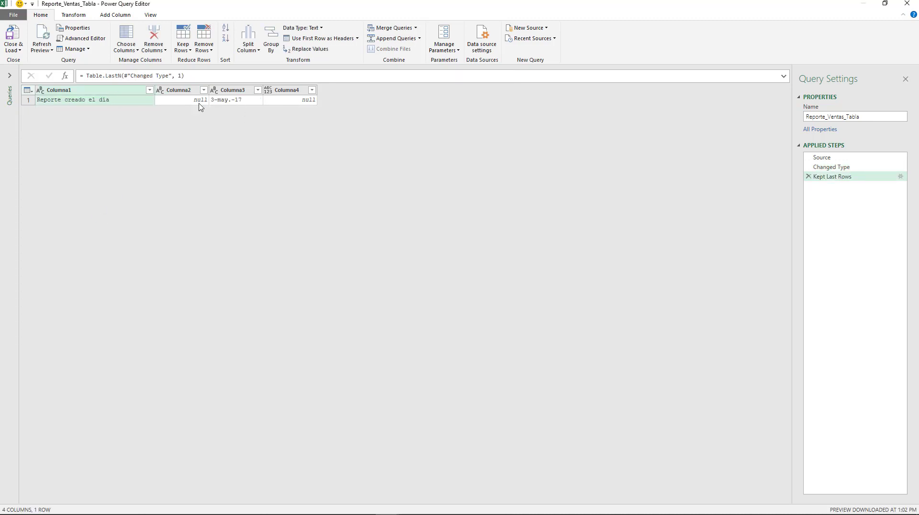
Drill down to the creation date in Columna3 and rename the resulting query step ReportingDate.
{"action": "left_click", "coordinate": [232, 100]}
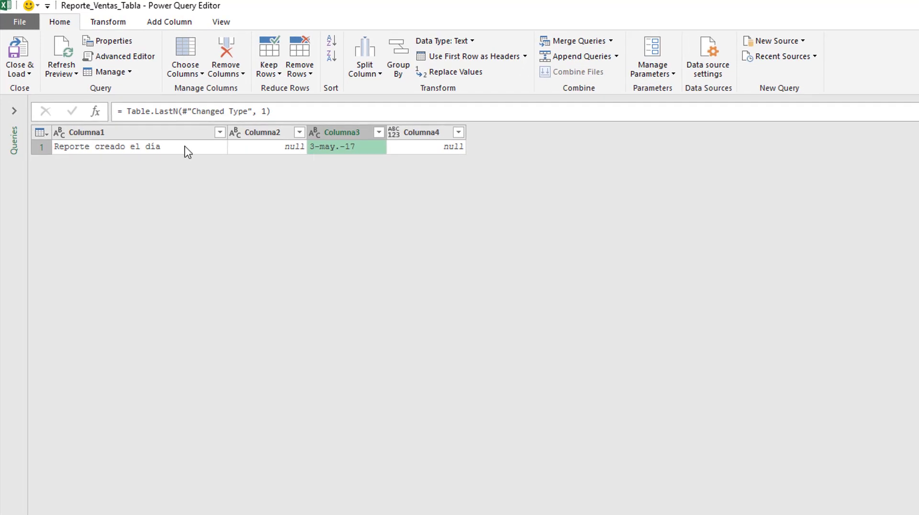
{"action": "right_click", "coordinate": [341, 151]}
{"action": "left_click", "coordinate": [384, 212]}
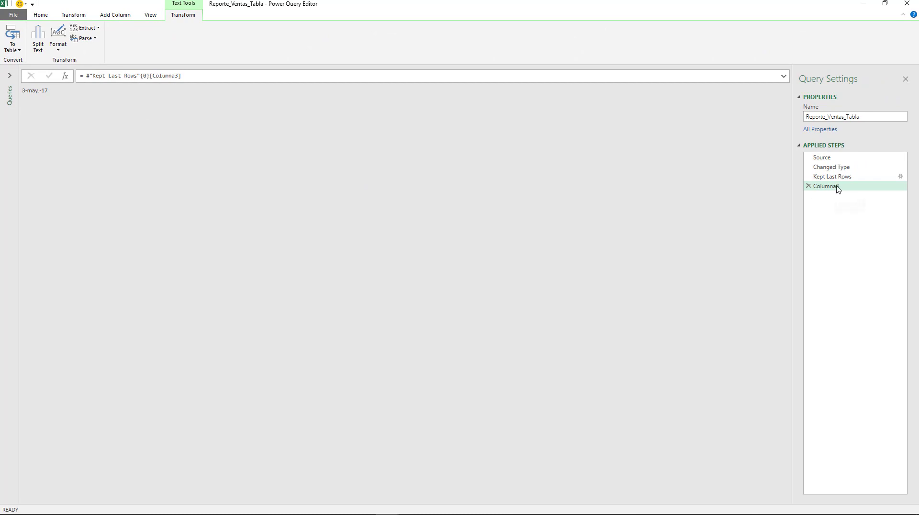
{"action": "right_click", "coordinate": [837, 187]}
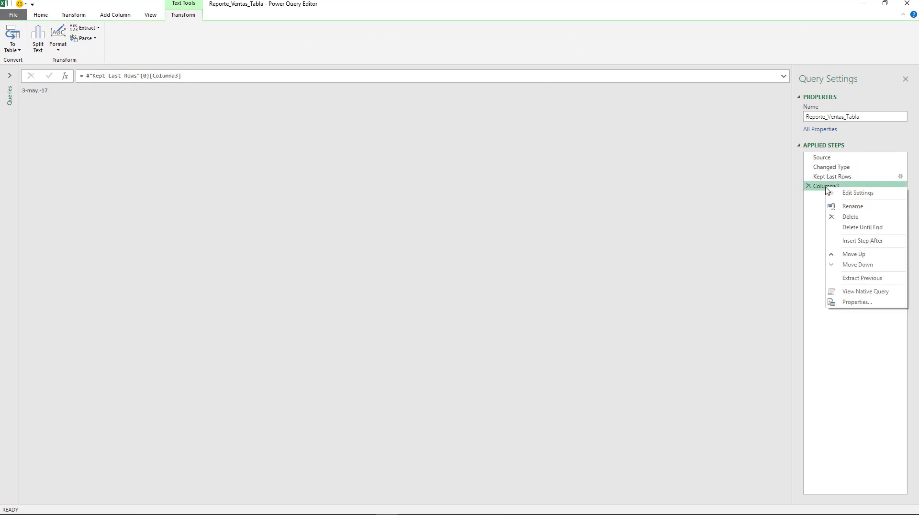
{"action": "left_click", "coordinate": [854, 206]}
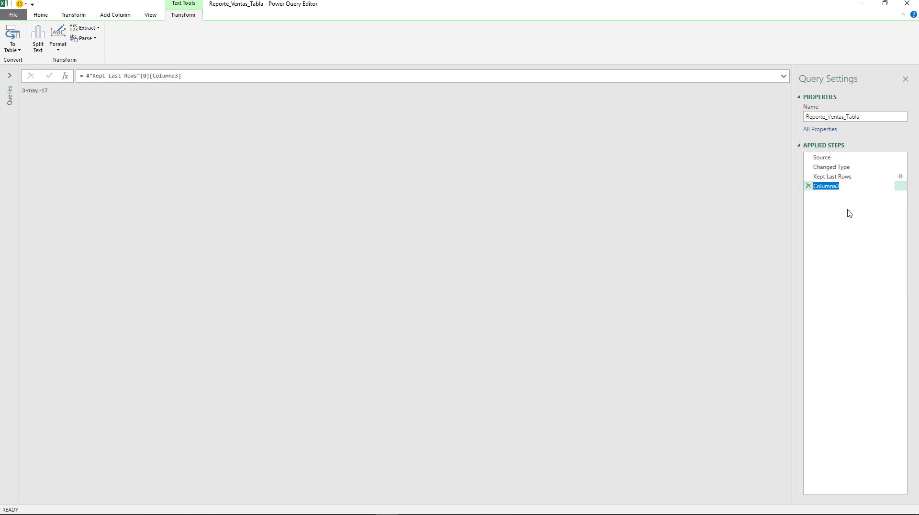
{"action": "type", "text": "ReportingDate"}
{"action": "key", "text": "Return"}
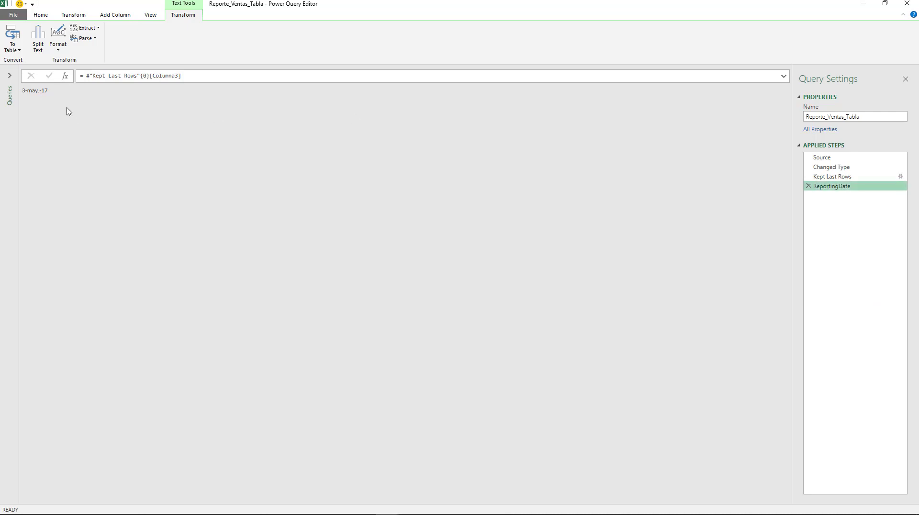
Add a custom query step after ReportingDate with the formula = #"Changed Type" to bring back the full table.
{"action": "left_click", "coordinate": [66, 77]}
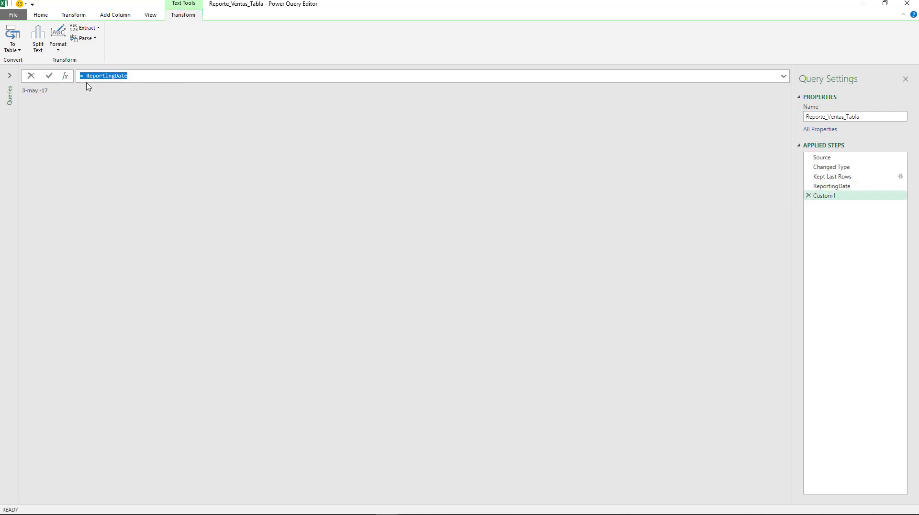
{"action": "left_click", "coordinate": [88, 75]}
{"action": "double_click", "coordinate": [103, 76]}
{"action": "type", "text": "#d"}
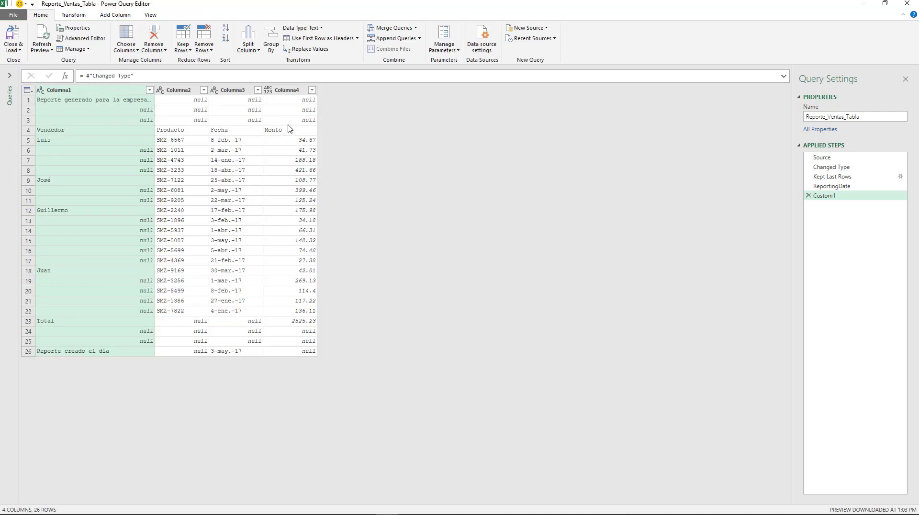
Remove the top 3 rows of the table and promote the first remaining row to headers.
{"action": "left_click", "coordinate": [30, 91]}
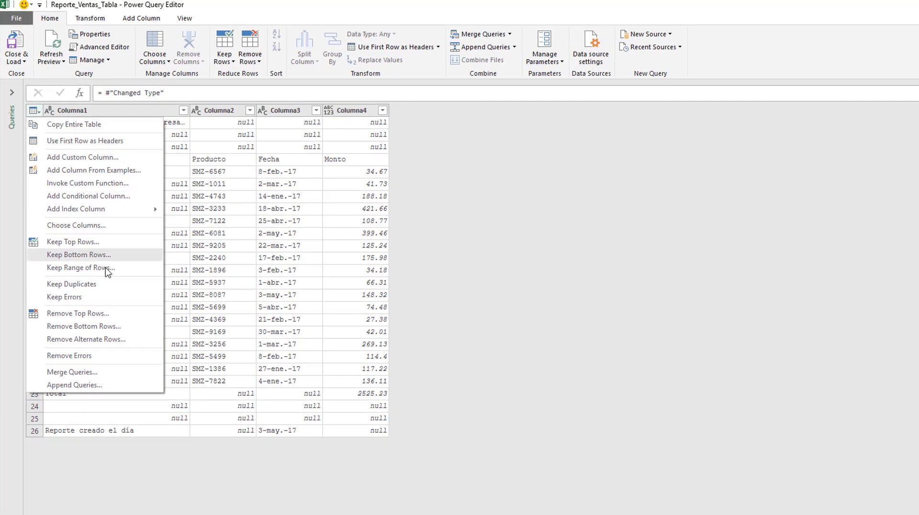
{"action": "left_click", "coordinate": [108, 313]}
{"action": "type", "text": "3"}
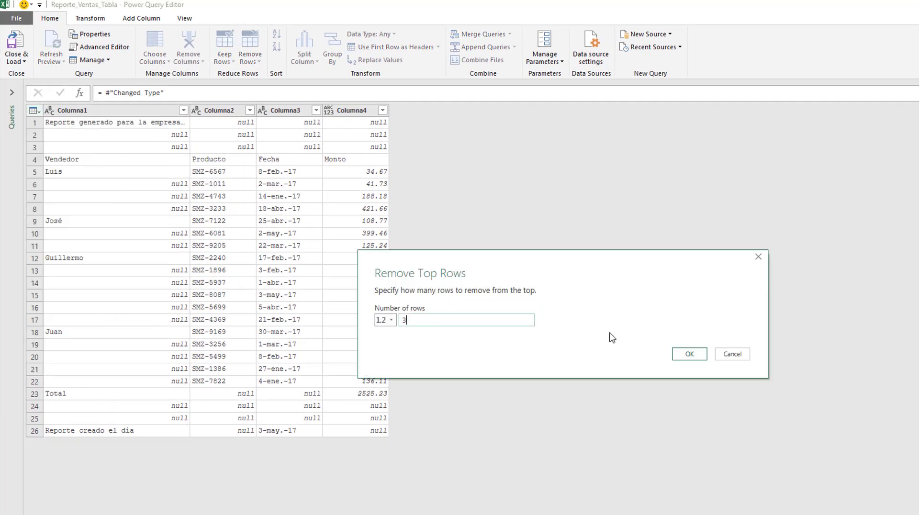
{"action": "left_click", "coordinate": [690, 354]}
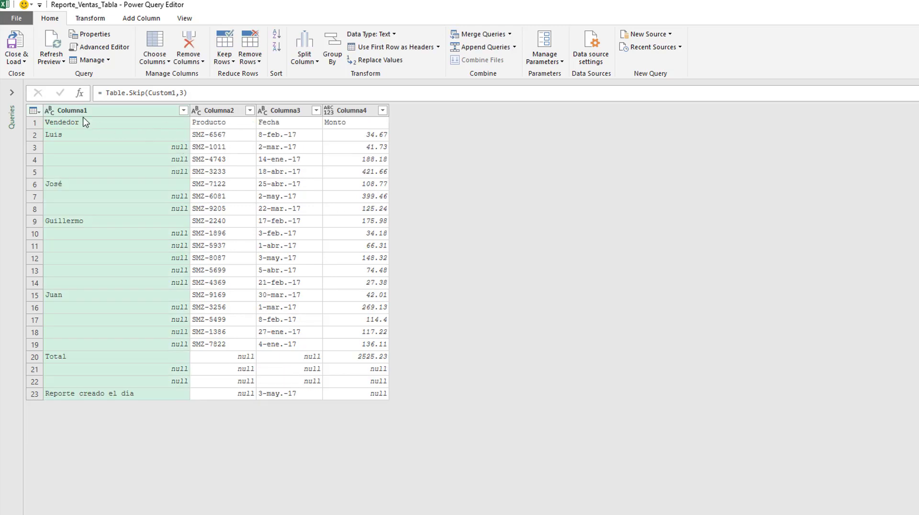
{"action": "left_click", "coordinate": [33, 111]}
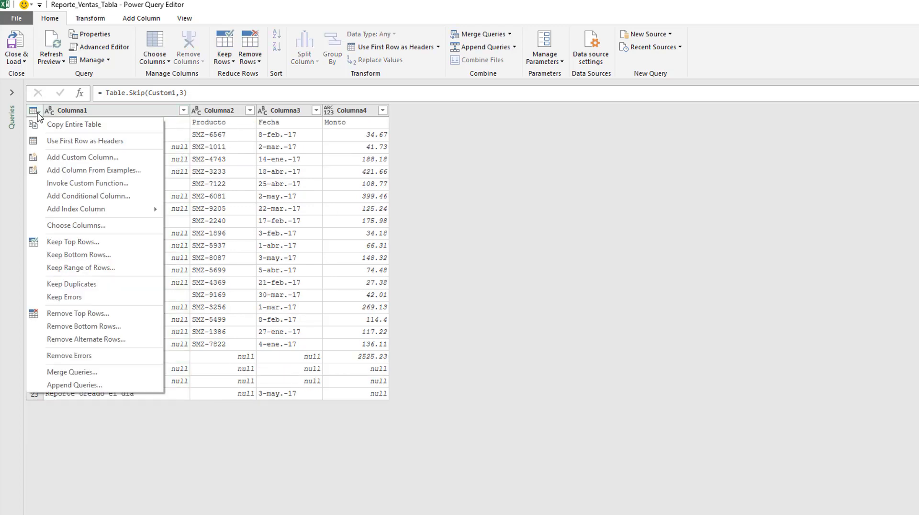
{"action": "left_click", "coordinate": [72, 140]}
Turn off the monospaced font for the data preview and select the null Vendedor cell in row 2.
{"action": "left_click", "coordinate": [189, 18]}
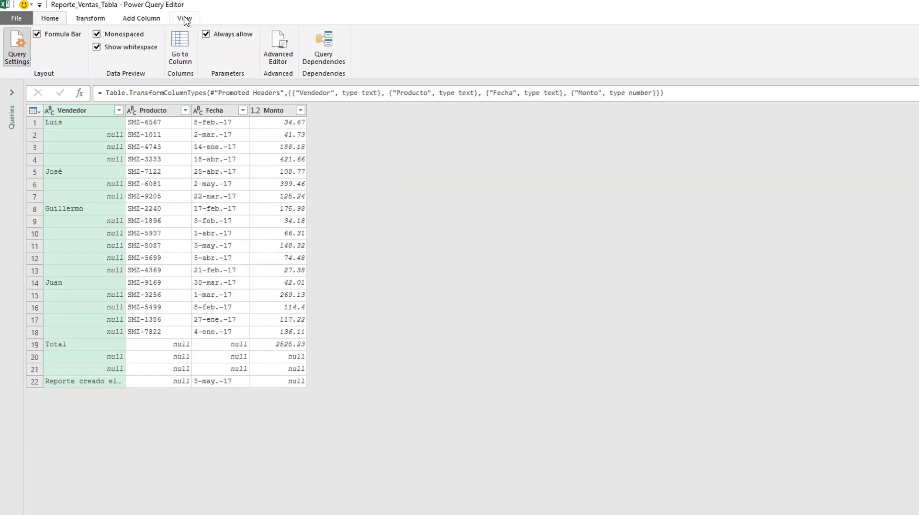
{"action": "left_click", "coordinate": [139, 35]}
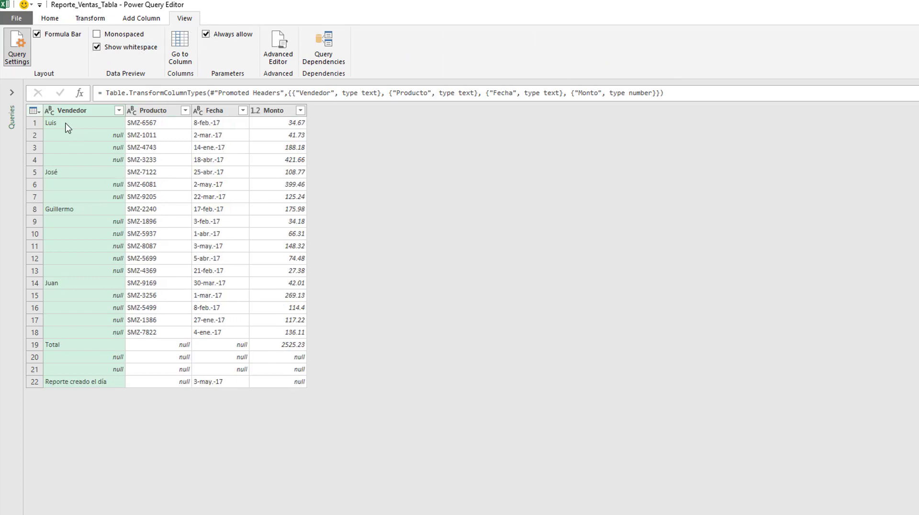
{"action": "left_click", "coordinate": [100, 137]}
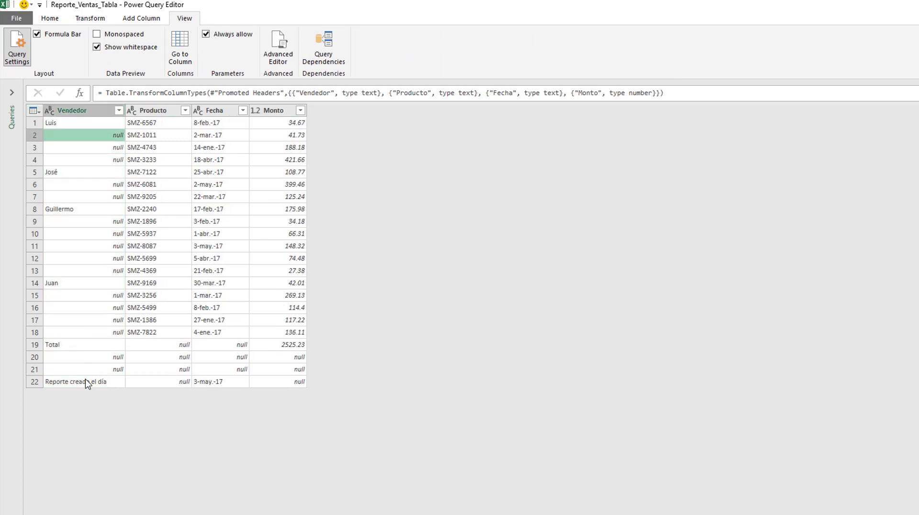
Remove the bottom 3 rows of the table.
{"action": "left_click", "coordinate": [36, 110]}
{"action": "left_click", "coordinate": [102, 326]}
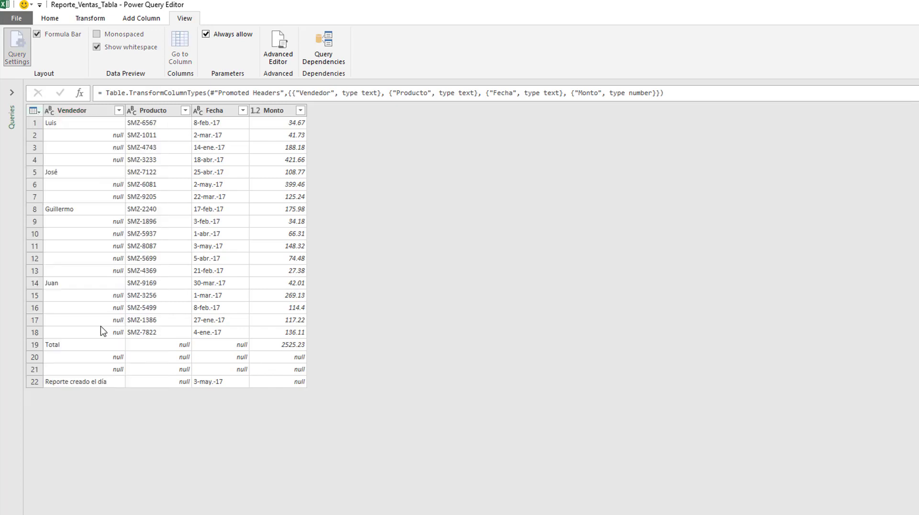
{"action": "type", "text": "3"}
{"action": "key", "text": "Return"}
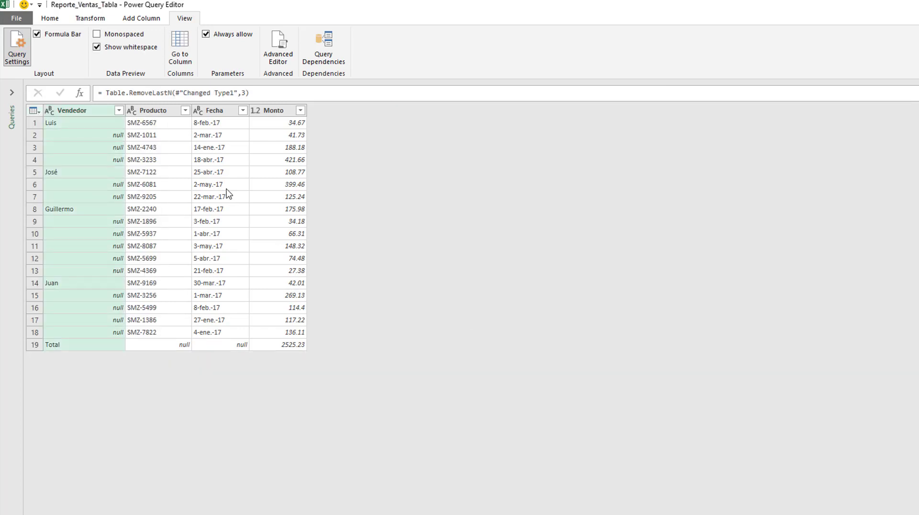
Filter the Vendedor column to exclude the Total row.
{"action": "left_click", "coordinate": [119, 110]}
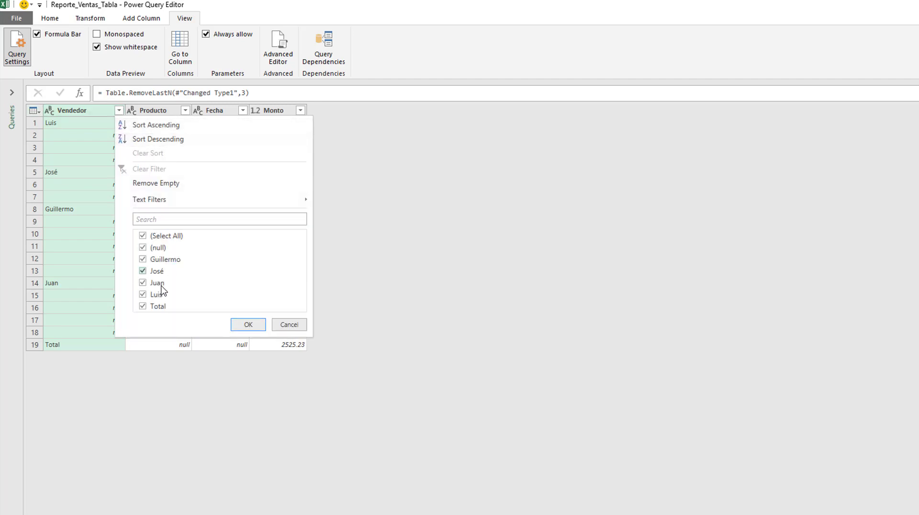
{"action": "left_click", "coordinate": [157, 306]}
{"action": "left_click", "coordinate": [242, 325]}
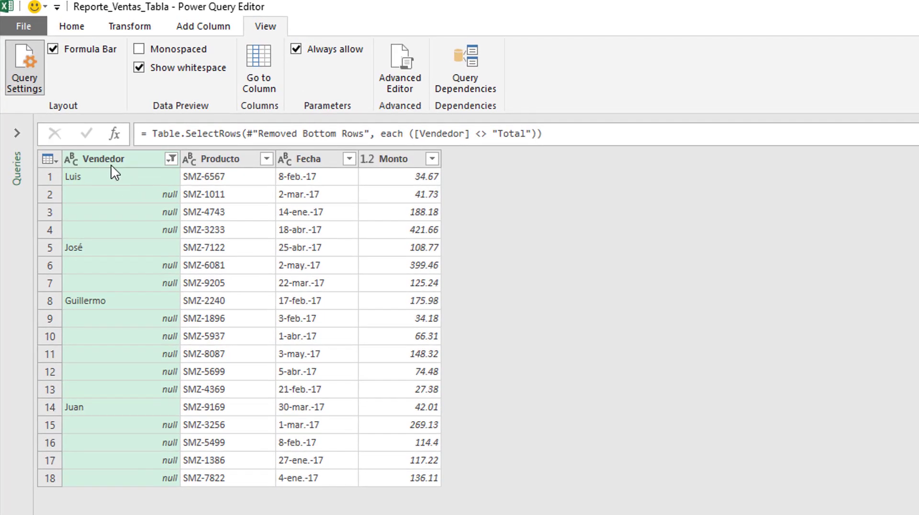
Rename the Vendedor column to SalesPerson and the Producto column to Product.
{"action": "double_click", "coordinate": [94, 135]}
{"action": "type", "text": "Sales"}
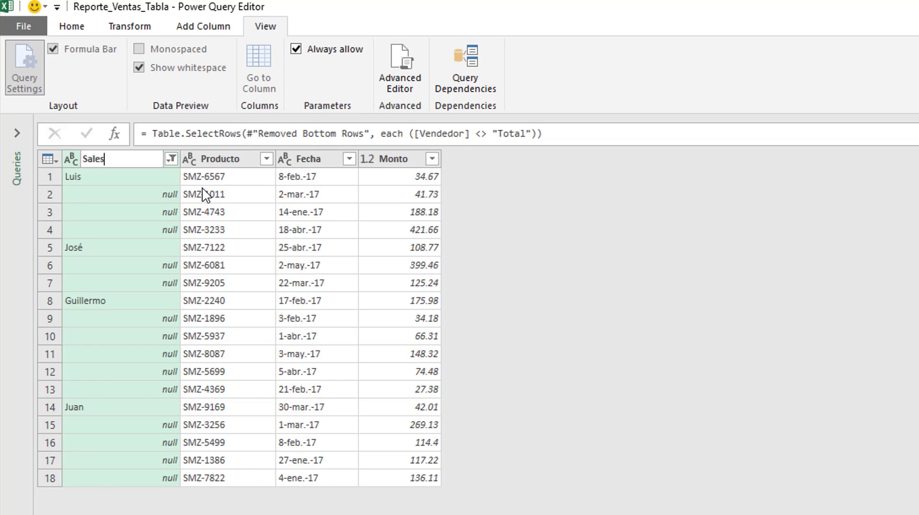
{"action": "type", "text": "Person"}
{"action": "key", "text": "Return"}
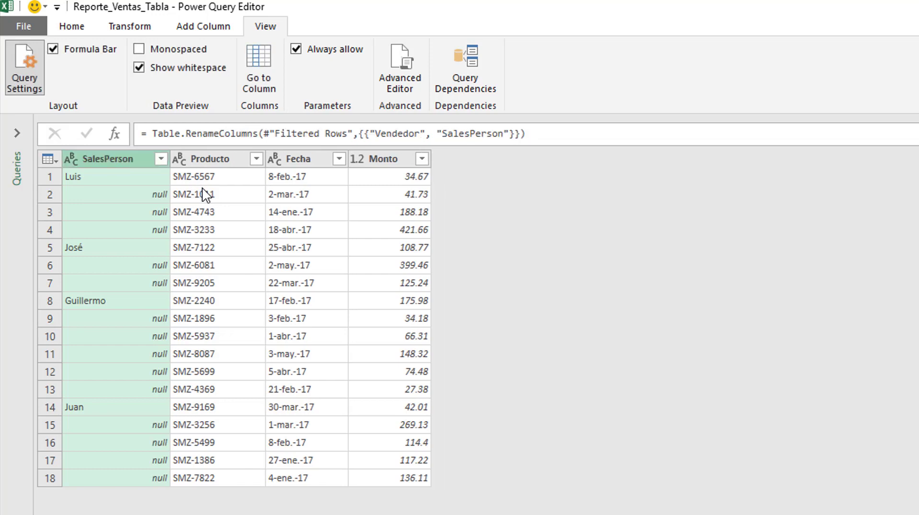
{"action": "double_click", "coordinate": [222, 163]}
{"action": "type", "text": "Product"}
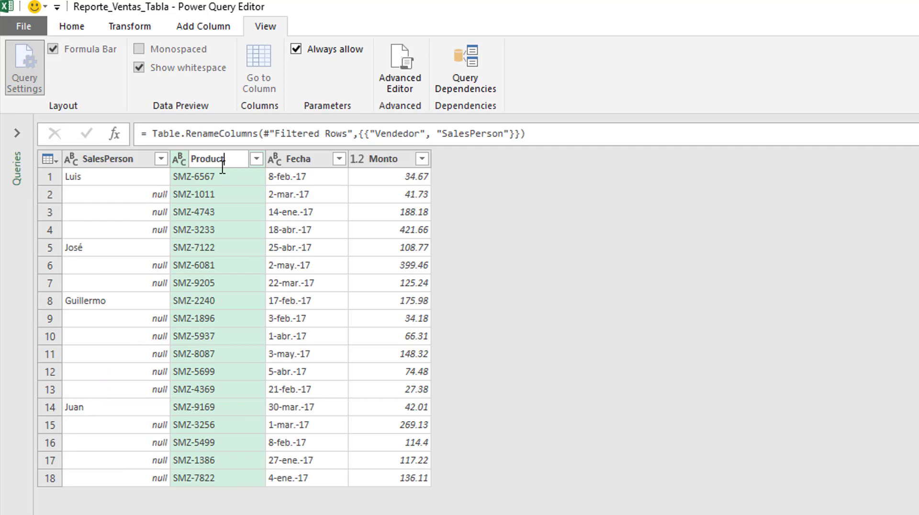
{"action": "key", "text": "Return"}
Rename the Fecha column to Date and the Monto column to Amount.
{"action": "double_click", "coordinate": [299, 161]}
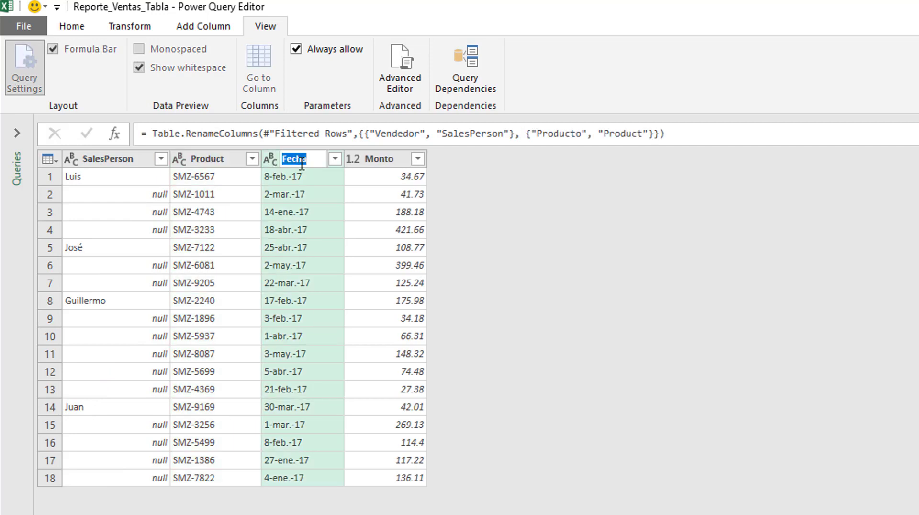
{"action": "type", "text": "Date"}
{"action": "key", "text": "Return"}
{"action": "double_click", "coordinate": [383, 162]}
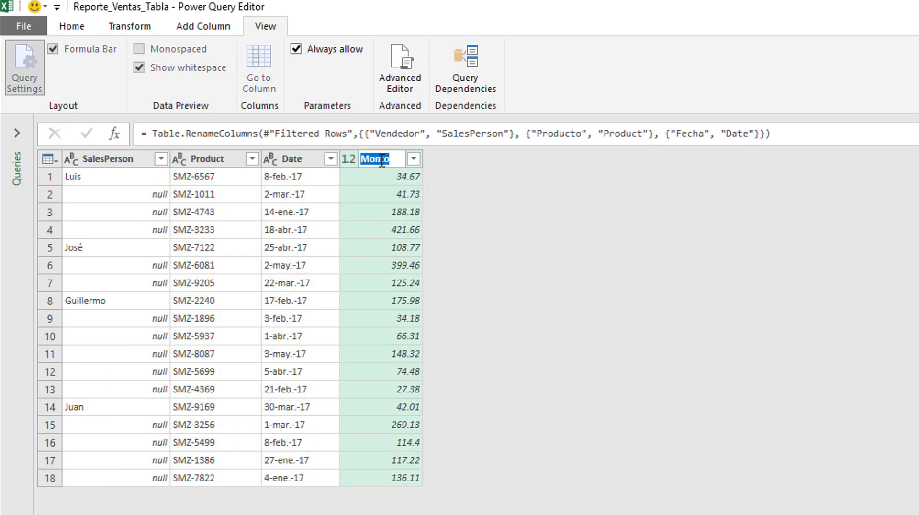
{"action": "type", "text": "Amount"}
{"action": "key", "text": "Return"}
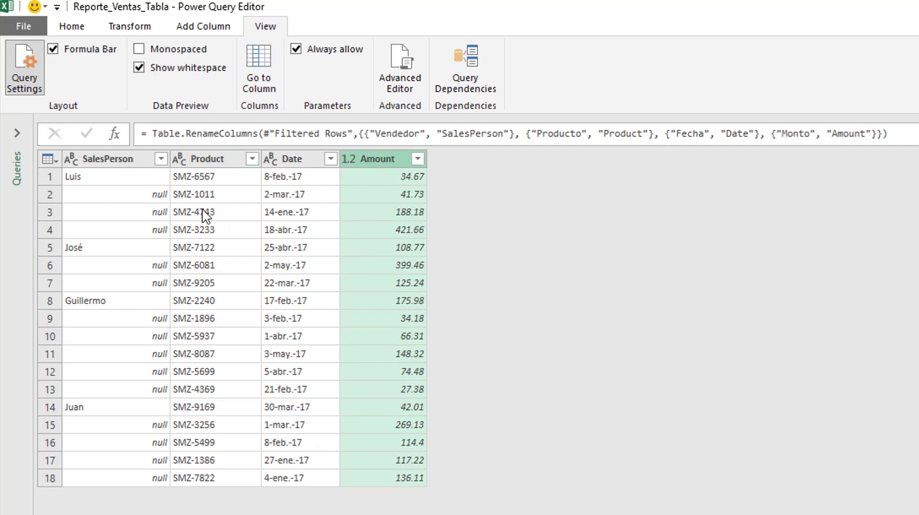
Fill the SalesPerson values down into the null cells beneath each name.
{"action": "left_click", "coordinate": [108, 160]}
{"action": "right_click", "coordinate": [108, 160]}
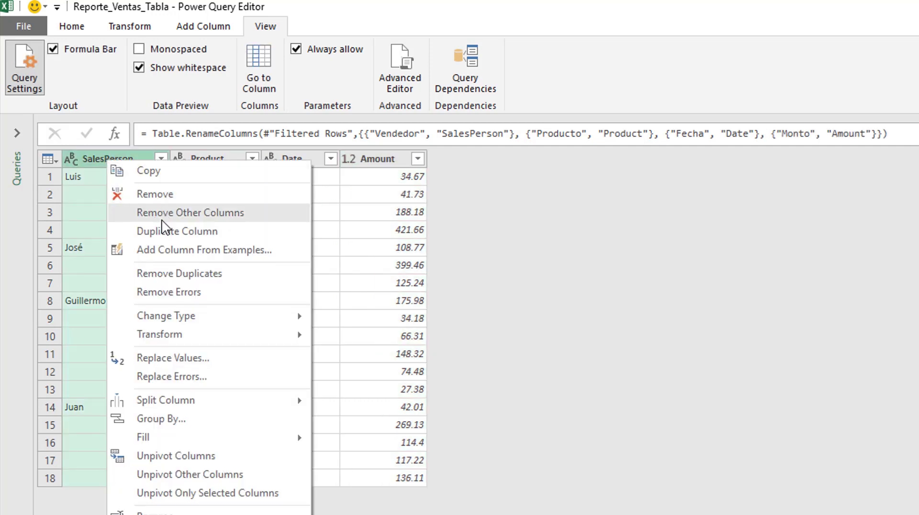
{"action": "mouse_move", "coordinate": [267, 437]}
{"action": "left_click", "coordinate": [328, 439]}
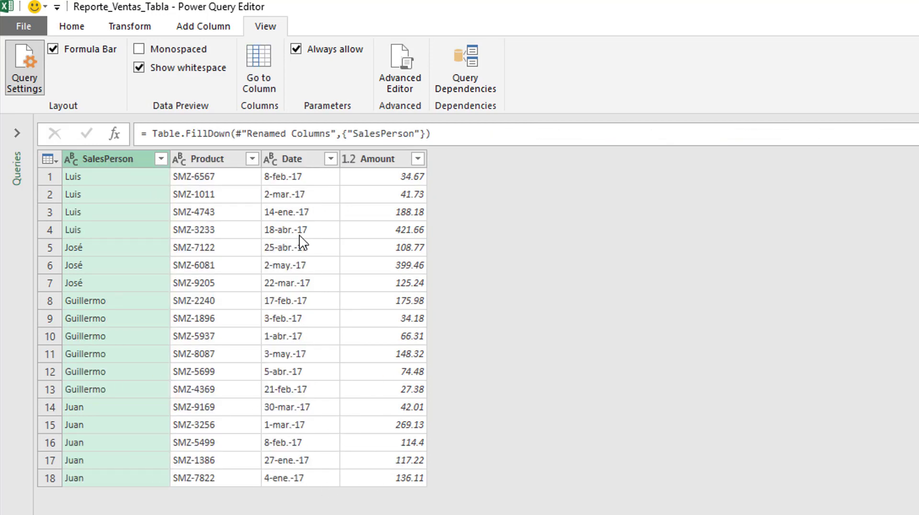
Add a custom column named ReportingDate with the formula =ReportingDate to the sales table.
{"action": "left_click", "coordinate": [72, 26]}
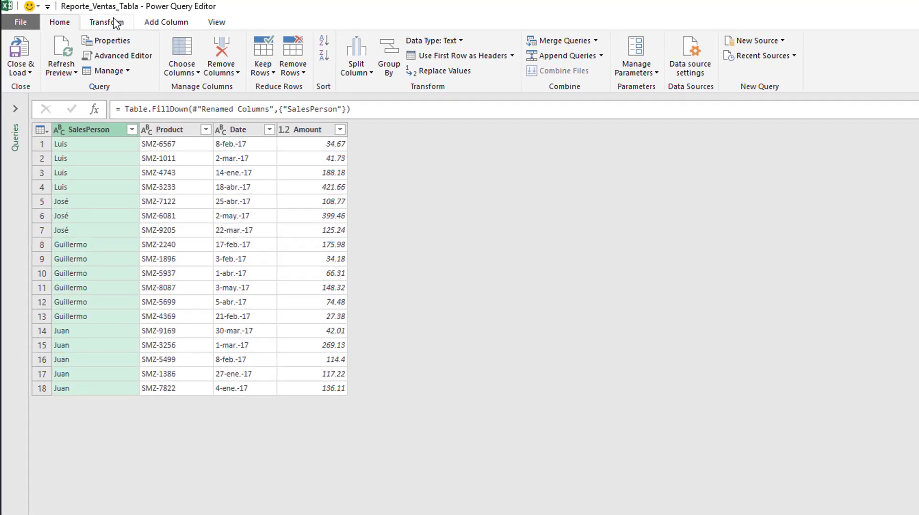
{"action": "left_click", "coordinate": [106, 18]}
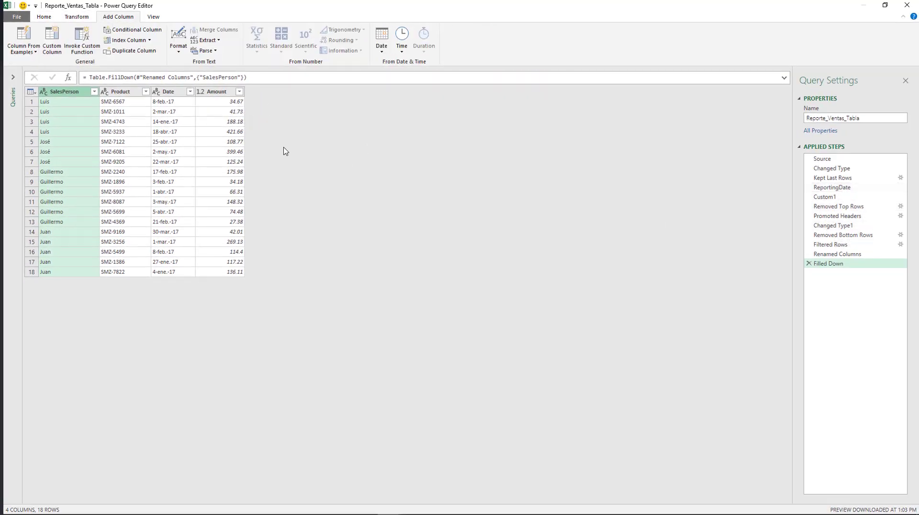
{"action": "left_click", "coordinate": [58, 53]}
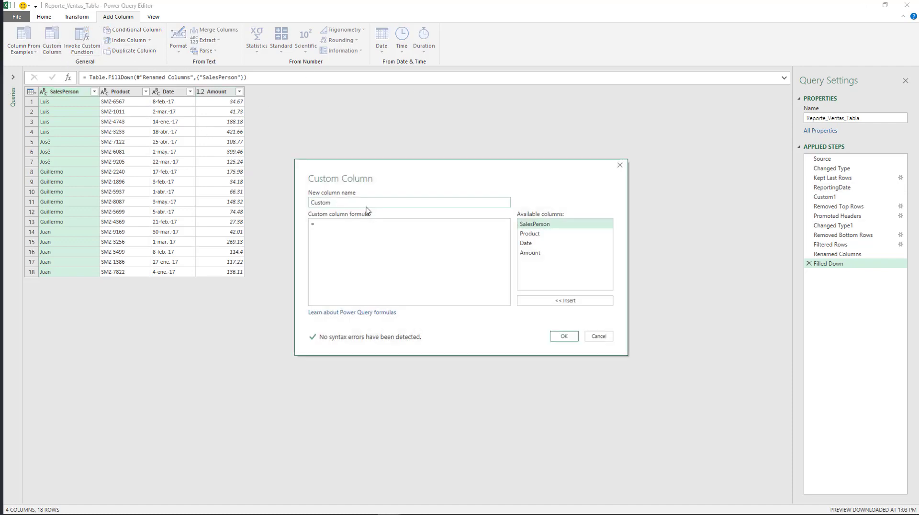
{"action": "double_click", "coordinate": [365, 202]}
{"action": "type", "text": "ReportingDate"}
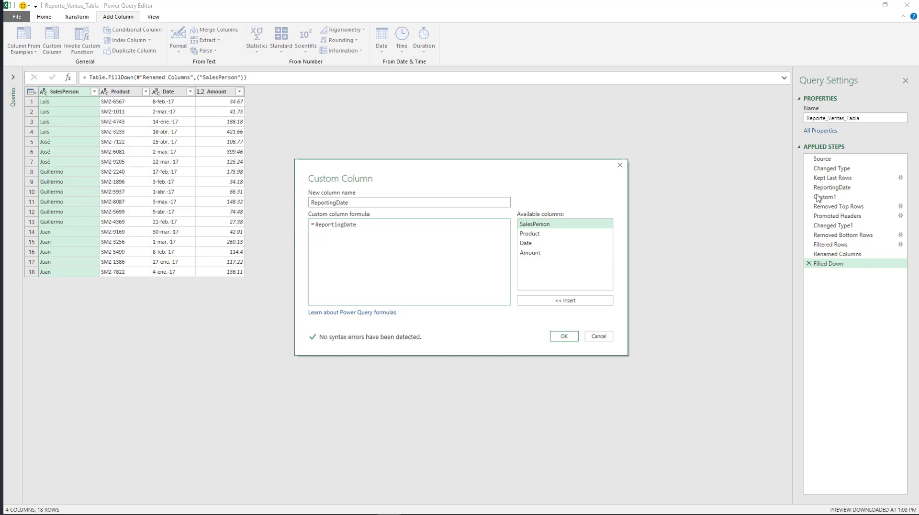
{"action": "left_click", "coordinate": [559, 336]}
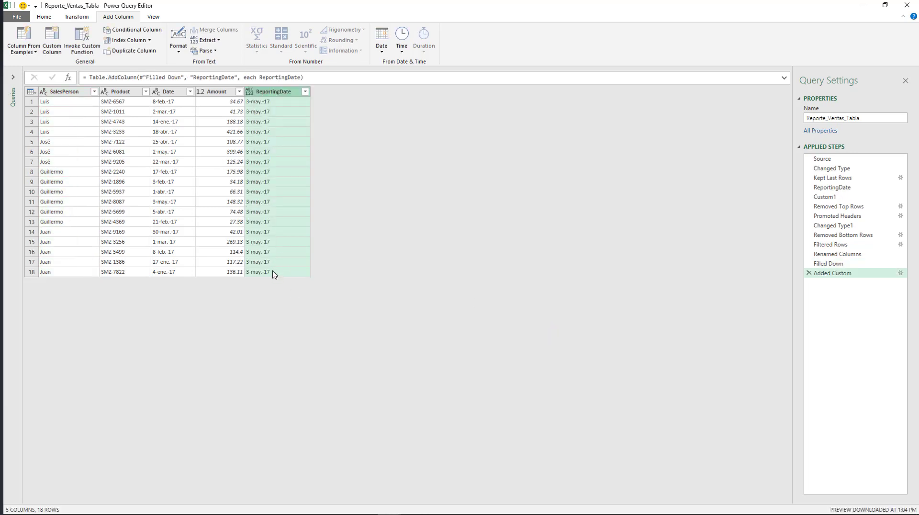
Try to convert the Date and ReportingDate columns to the Date type together, and delete that type-change step.
{"action": "left_click", "coordinate": [165, 91], "text": "ctrl"}
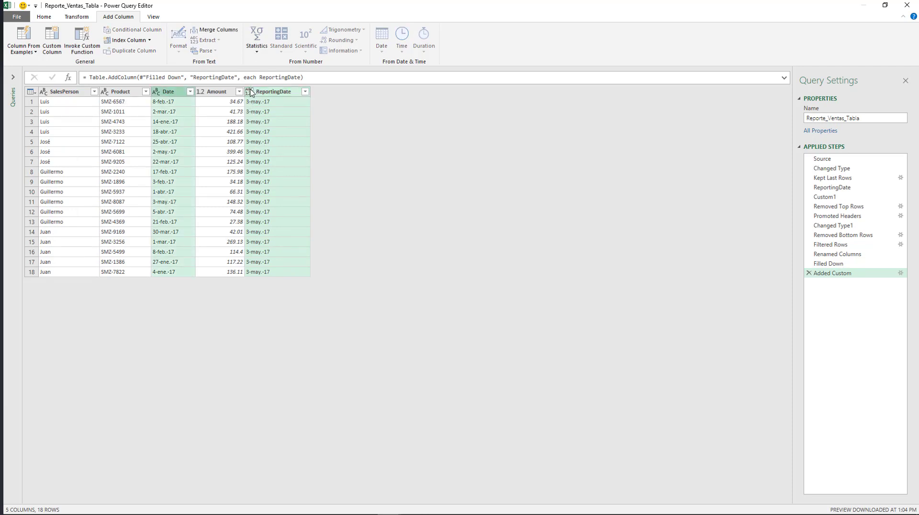
{"action": "left_click", "coordinate": [76, 17]}
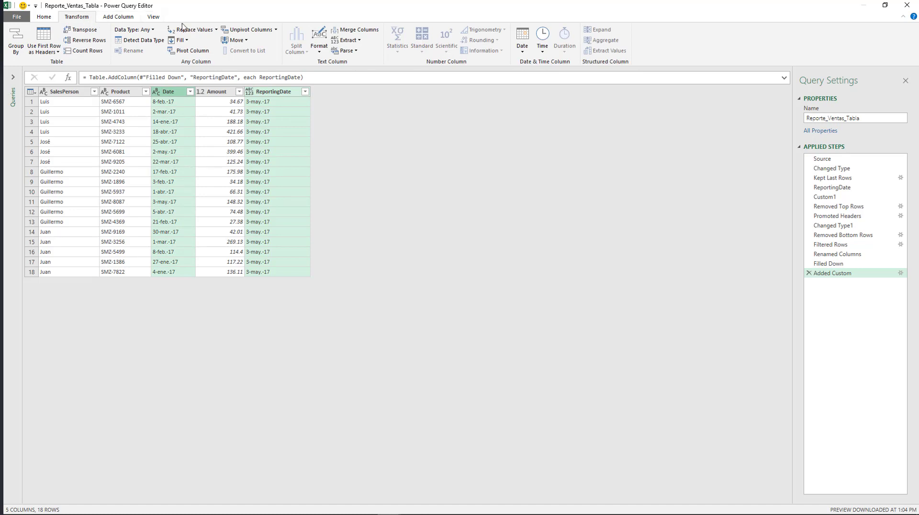
{"action": "left_click", "coordinate": [154, 30]}
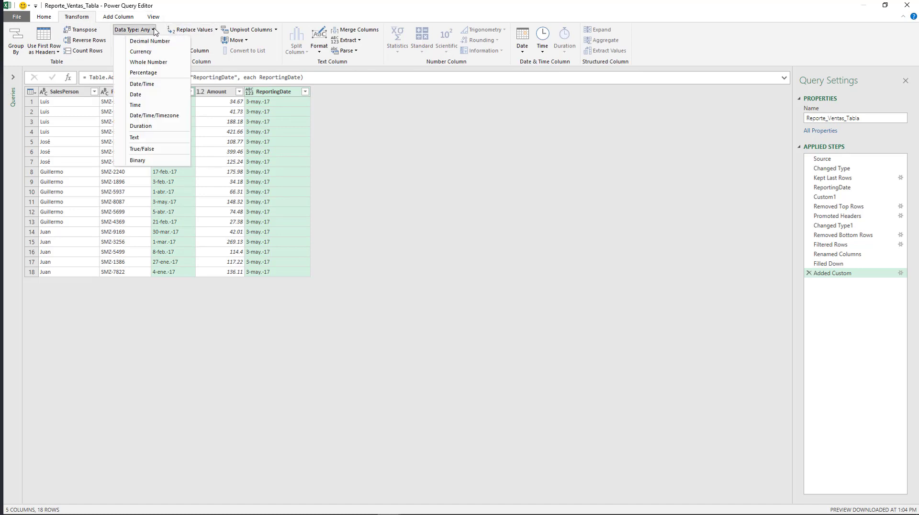
{"action": "left_click", "coordinate": [165, 98]}
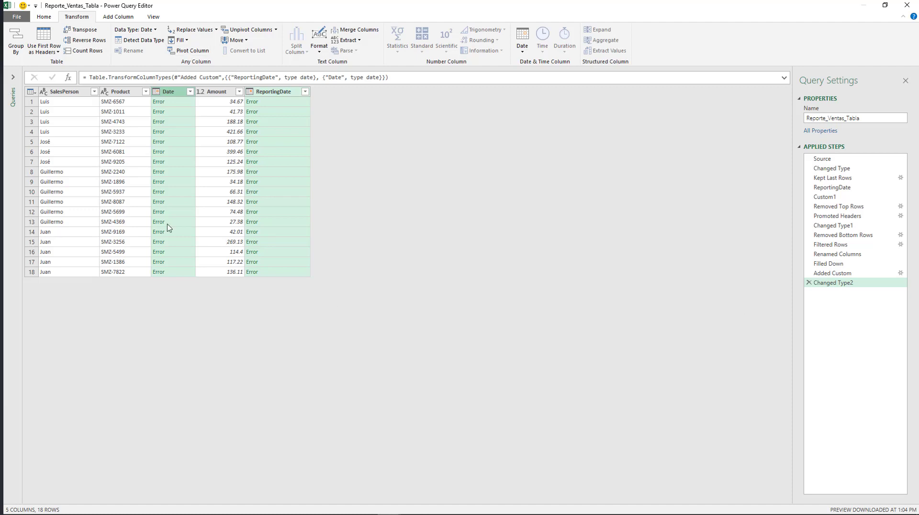
{"action": "left_click", "coordinate": [809, 282]}
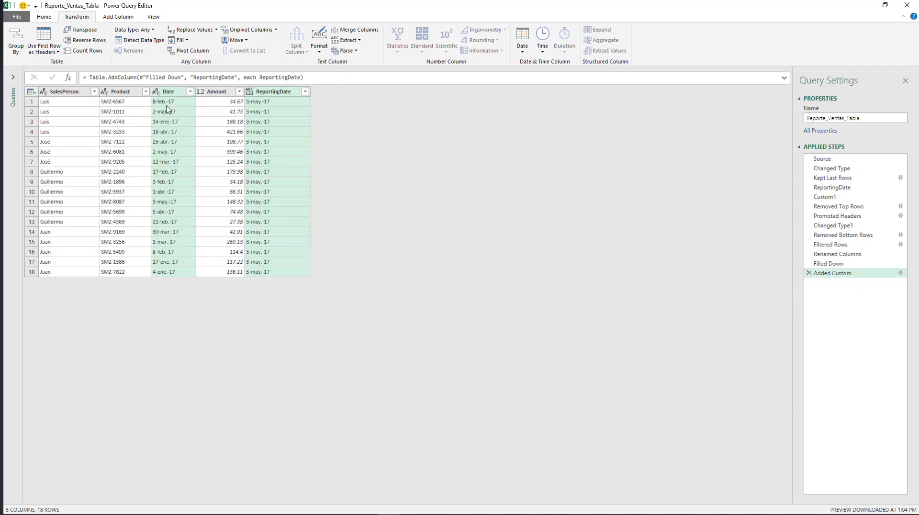
Change the ReportingDate column's type using locale to Date with the Spanish (Spain, International Sort) locale.
{"action": "right_click", "coordinate": [267, 95]}
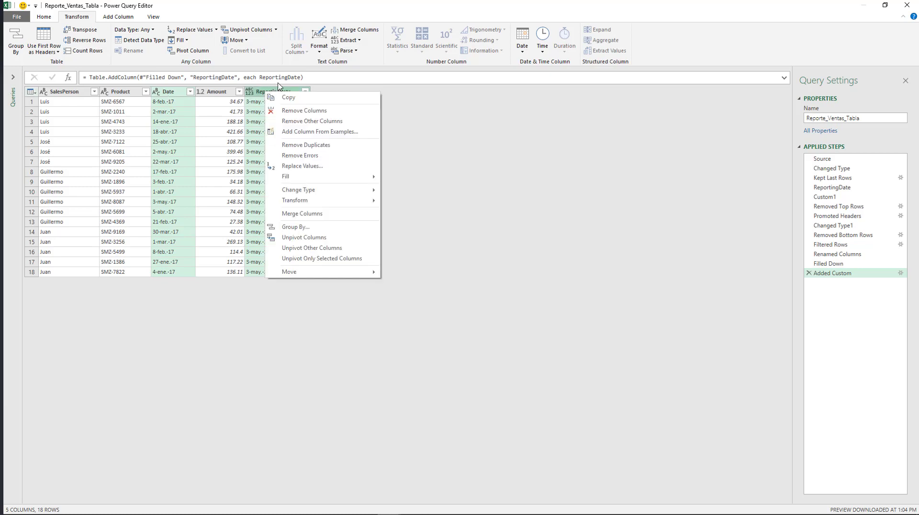
{"action": "key", "text": "Escape"}
{"action": "left_click", "coordinate": [257, 93]}
{"action": "left_click", "coordinate": [249, 91]}
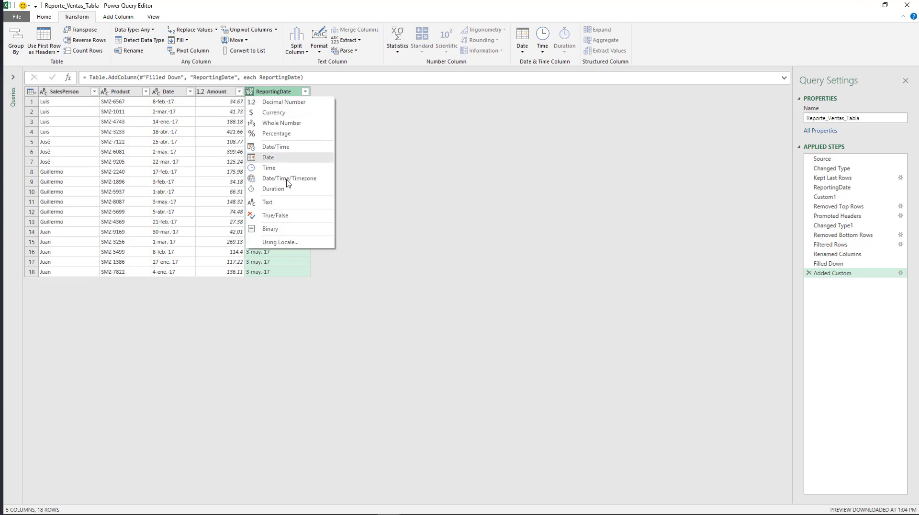
{"action": "left_click", "coordinate": [284, 244]}
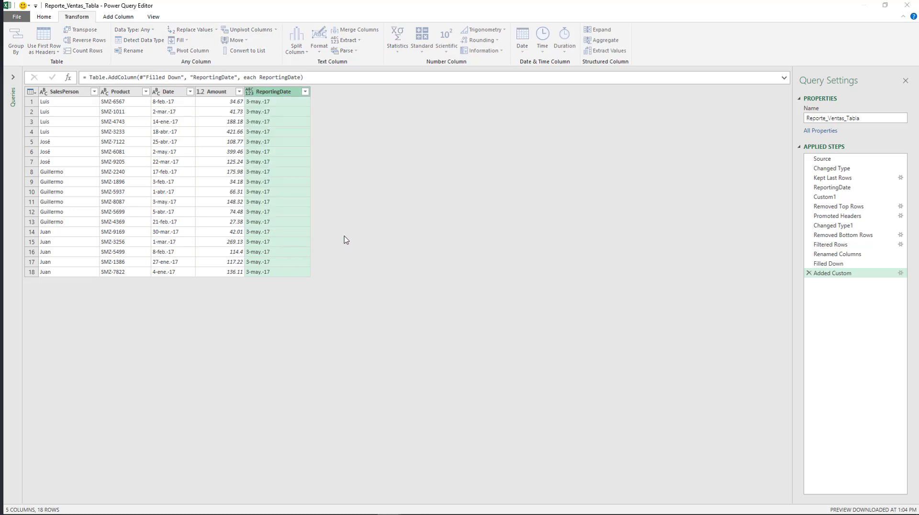
{"action": "left_click", "coordinate": [357, 254]}
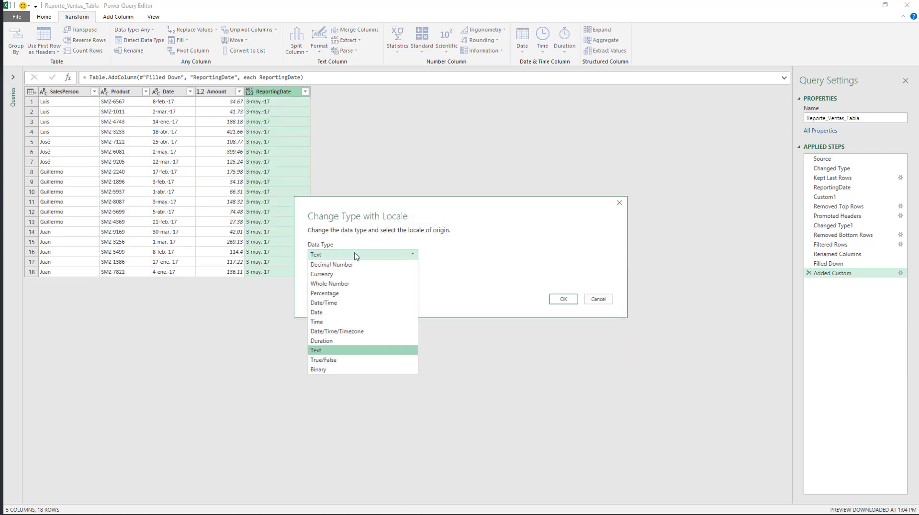
{"action": "left_click", "coordinate": [337, 311]}
{"action": "left_click", "coordinate": [336, 276]}
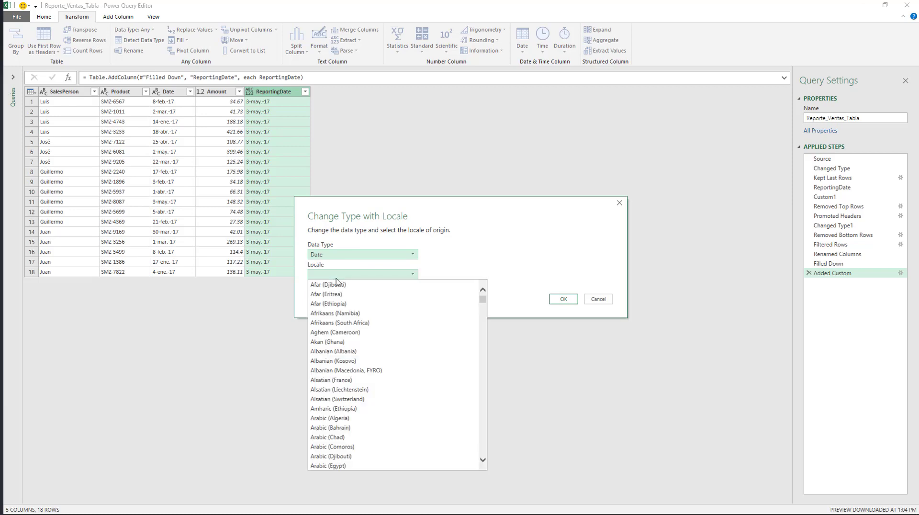
{"action": "key", "text": "s"}
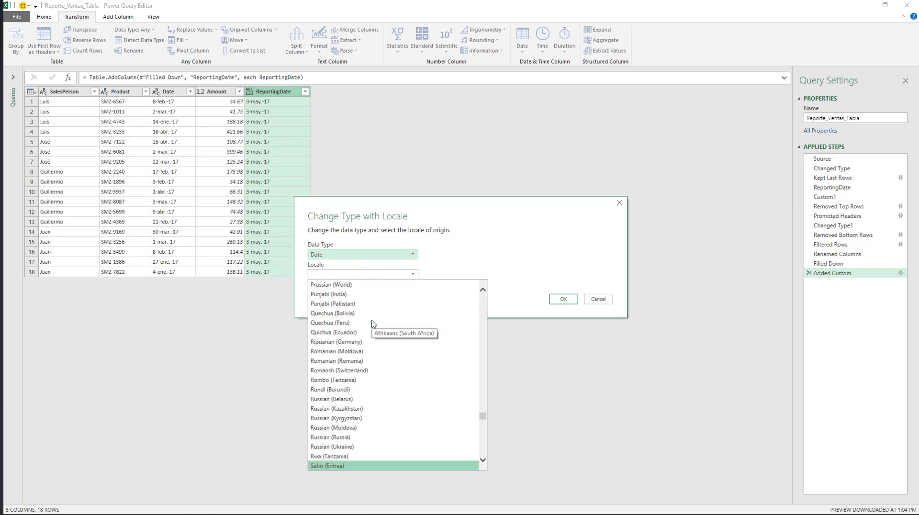
{"action": "key", "text": "Down"}
{"action": "key", "text": "Down"}
{"action": "key", "text": "Down"}
{"action": "key", "text": "Down"}
{"action": "key", "text": "Down"}
{"action": "key", "text": "Down"}
{"action": "key", "text": "Down"}
{"action": "key", "text": "Down"}
{"action": "key", "text": "Down"}
{"action": "key", "text": "Down"}
{"action": "key", "text": "Down"}
{"action": "key", "text": "Down"}
{"action": "key", "text": "Down"}
{"action": "key", "text": "Down"}
{"action": "key", "text": "Down"}
{"action": "key", "text": "Down"}
{"action": "key", "text": "Down"}
{"action": "key", "text": "Down"}
{"action": "key", "text": "Down"}
{"action": "key", "text": "Down"}
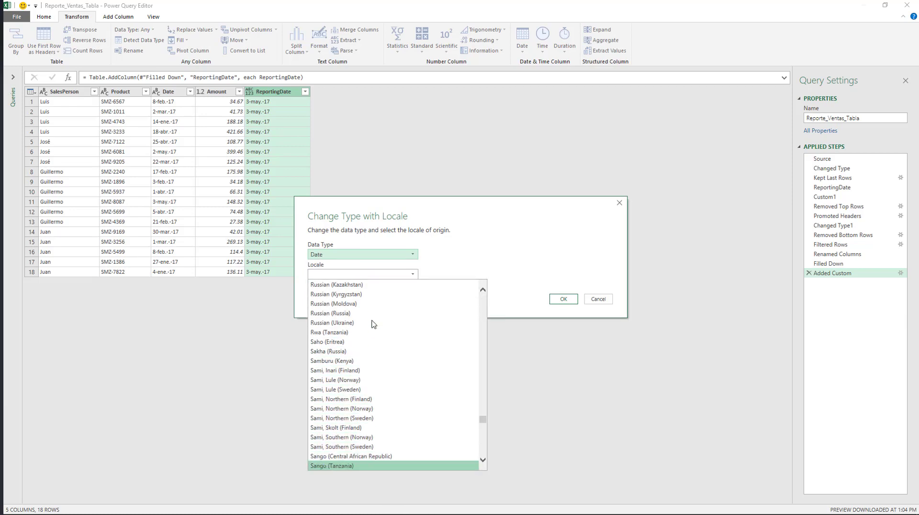
{"action": "key", "text": "Down"}
{"action": "key", "text": "Down"}
{"action": "key", "text": "Down"}
{"action": "key", "text": "Down"}
{"action": "key", "text": "Down"}
{"action": "key", "text": "Down"}
{"action": "key", "text": "Down"}
{"action": "key", "text": "Down"}
{"action": "key", "text": "Down"}
{"action": "key", "text": "Down"}
{"action": "key", "text": "Down"}
{"action": "key", "text": "Down"}
{"action": "key", "text": "Down"}
{"action": "key", "text": "Down"}
{"action": "key", "text": "Down"}
{"action": "key", "text": "Down"}
{"action": "key", "text": "Down"}
{"action": "key", "text": "Down"}
{"action": "key", "text": "Down"}
{"action": "key", "text": "Down"}
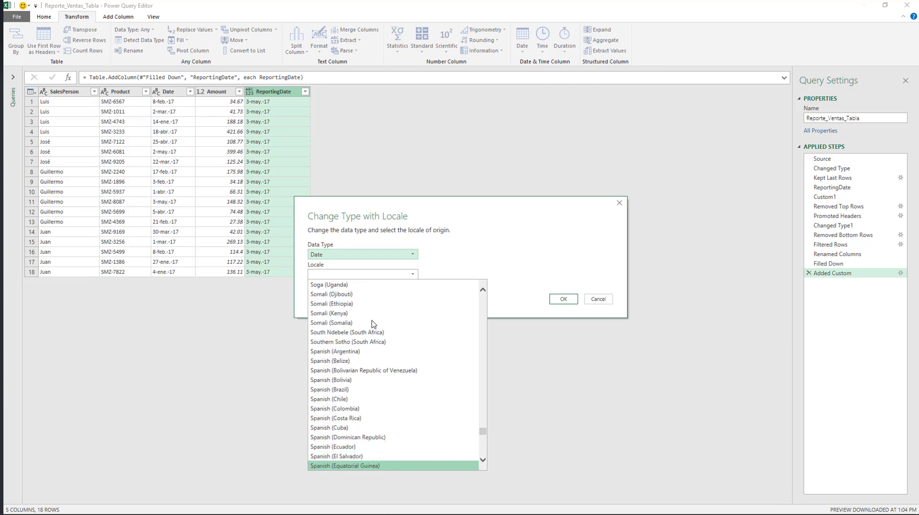
{"action": "key", "text": "Down"}
{"action": "key", "text": "Down"}
{"action": "key", "text": "Down"}
{"action": "key", "text": "Down"}
{"action": "key", "text": "Down"}
{"action": "key", "text": "Down"}
{"action": "key", "text": "Down"}
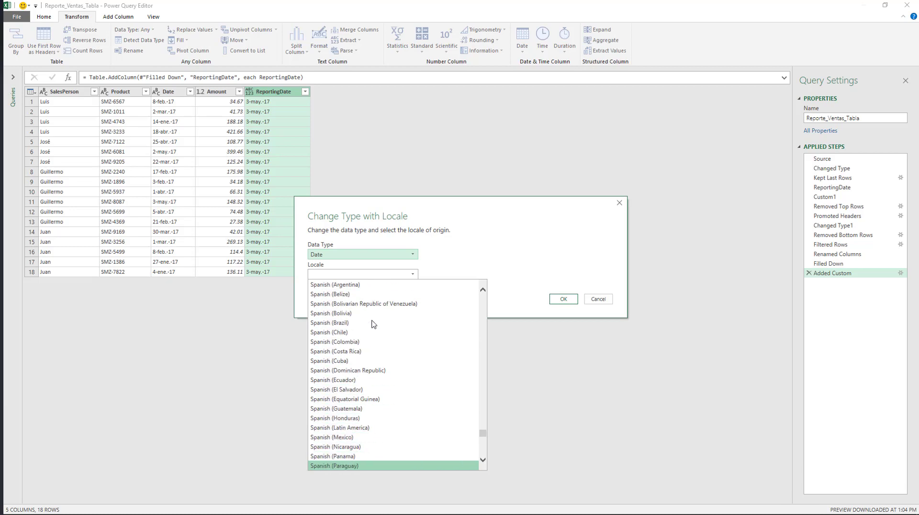
{"action": "key", "text": "Down"}
{"action": "key", "text": "Down"}
{"action": "key", "text": "Down"}
{"action": "key", "text": "Down"}
{"action": "key", "text": "Down"}
{"action": "key", "text": "Down"}
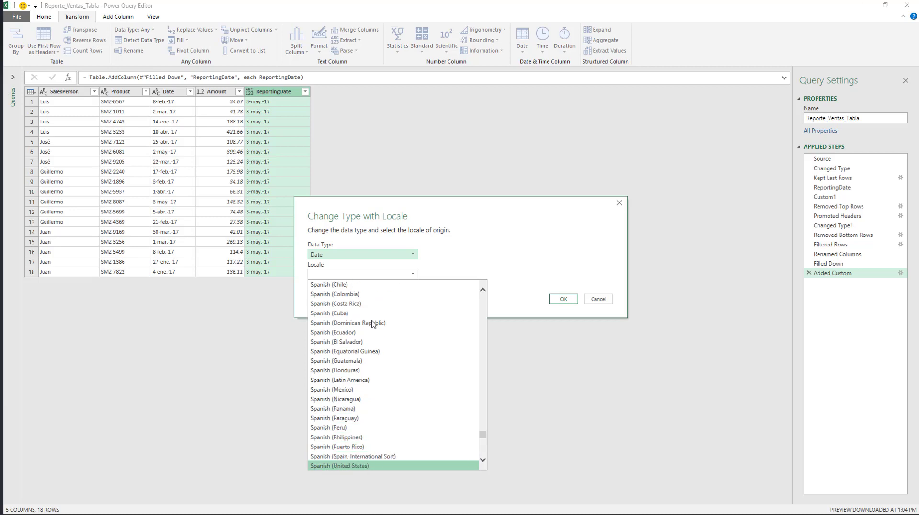
{"action": "key", "text": "Up"}
{"action": "key", "text": "Up"}
{"action": "key", "text": "Up"}
{"action": "key", "text": "Down"}
{"action": "key", "text": "Return"}
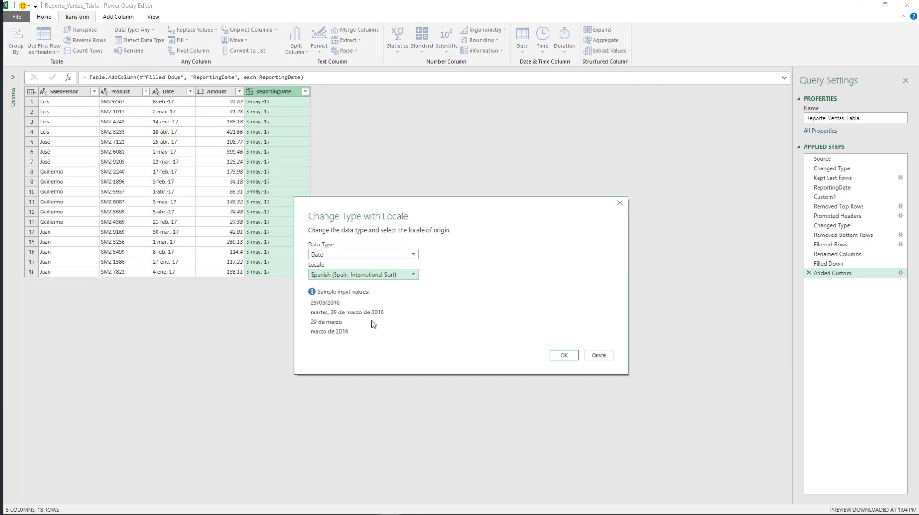
{"action": "left_click", "coordinate": [561, 355]}
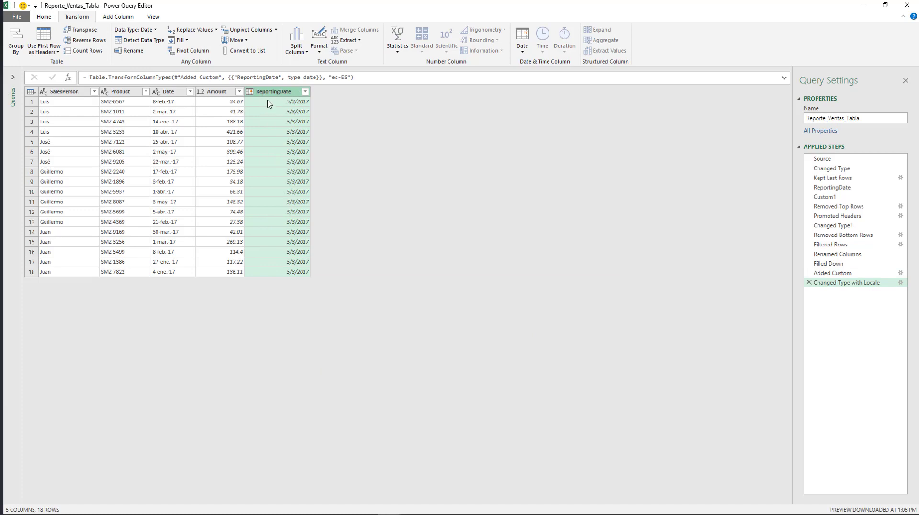
Change the Date column's type using locale to Date with the Spanish (Spain, International Sort) locale.
{"action": "left_click", "coordinate": [157, 92]}
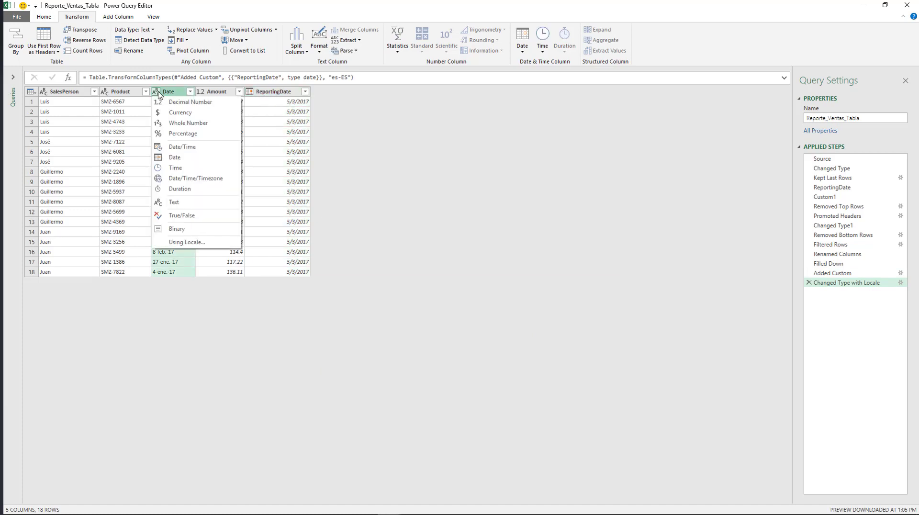
{"action": "left_click", "coordinate": [186, 249]}
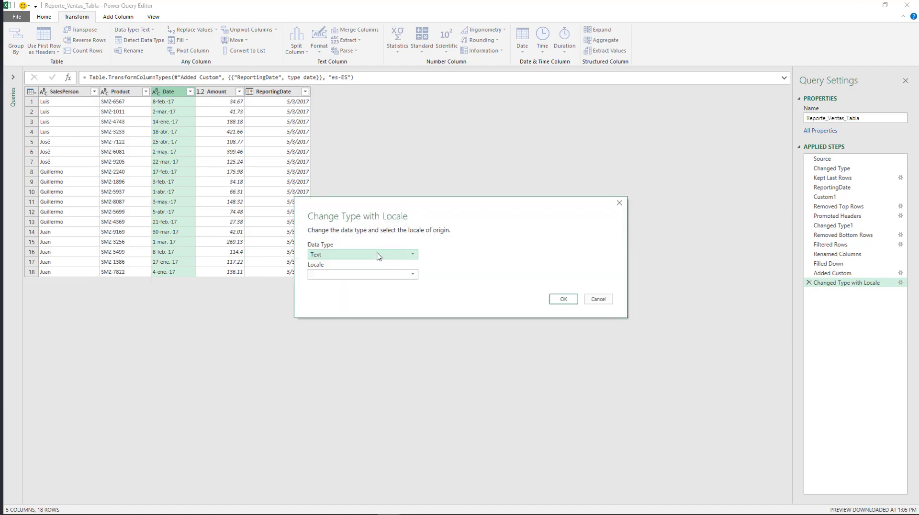
{"action": "left_click", "coordinate": [376, 255]}
{"action": "left_click", "coordinate": [341, 314]}
{"action": "left_click", "coordinate": [349, 274]}
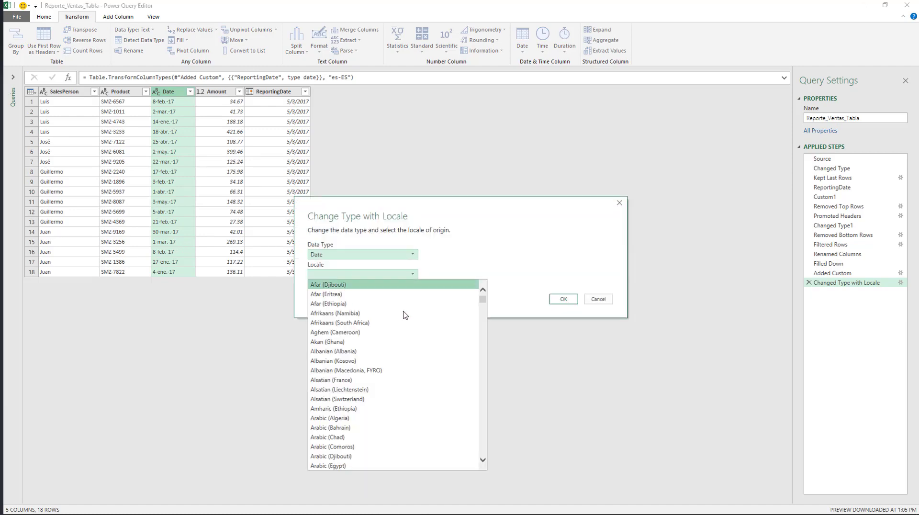
{"action": "key", "text": "s"}
{"action": "key", "text": "Down"}
{"action": "key", "text": "Down"}
{"action": "key", "text": "Down"}
{"action": "key", "text": "Down"}
{"action": "key", "text": "Down"}
{"action": "key", "text": "Down"}
{"action": "key", "text": "Down"}
{"action": "key", "text": "Down"}
{"action": "key", "text": "Down"}
{"action": "key", "text": "Down"}
{"action": "key", "text": "Down"}
{"action": "key", "text": "Down"}
{"action": "key", "text": "Down"}
{"action": "key", "text": "Down"}
{"action": "key", "text": "Down"}
{"action": "key", "text": "Down"}
{"action": "key", "text": "Down"}
{"action": "key", "text": "Down"}
{"action": "key", "text": "Down"}
{"action": "key", "text": "Down"}
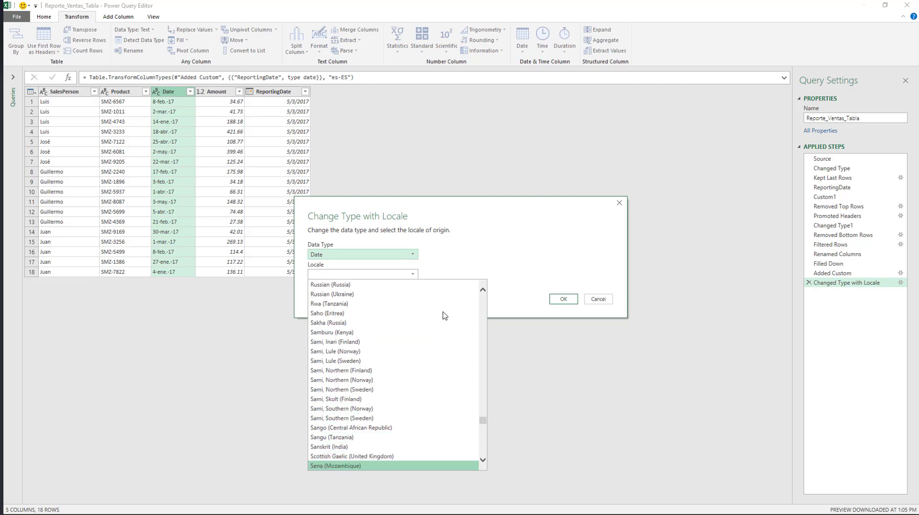
{"action": "key", "text": "Down"}
{"action": "key", "text": "Down"}
{"action": "key", "text": "Down"}
{"action": "key", "text": "Down"}
{"action": "key", "text": "Down"}
{"action": "key", "text": "Down"}
{"action": "key", "text": "Down"}
{"action": "key", "text": "Down"}
{"action": "key", "text": "Down"}
{"action": "key", "text": "Down"}
{"action": "key", "text": "Down"}
{"action": "key", "text": "Down"}
{"action": "key", "text": "Down"}
{"action": "key", "text": "Down"}
{"action": "key", "text": "Down"}
{"action": "key", "text": "Down"}
{"action": "key", "text": "Down"}
{"action": "key", "text": "Down"}
{"action": "key", "text": "Down"}
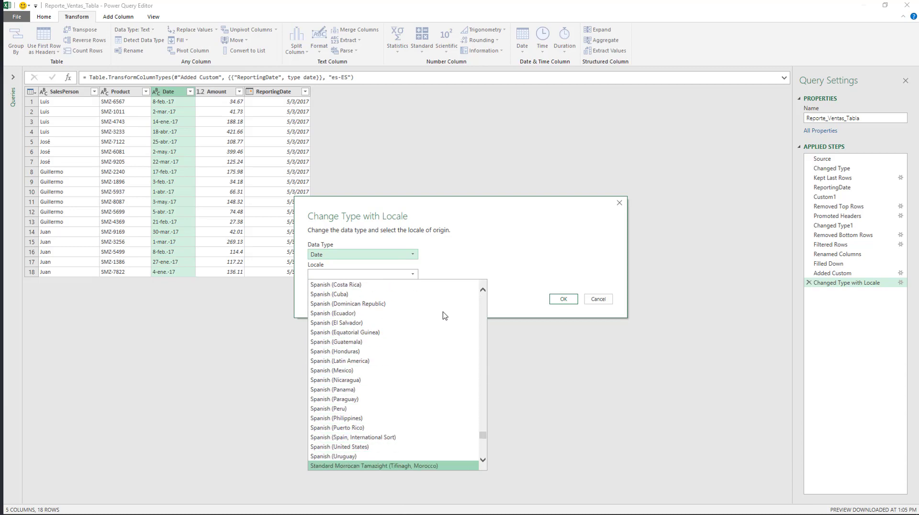
{"action": "key", "text": "Return"}
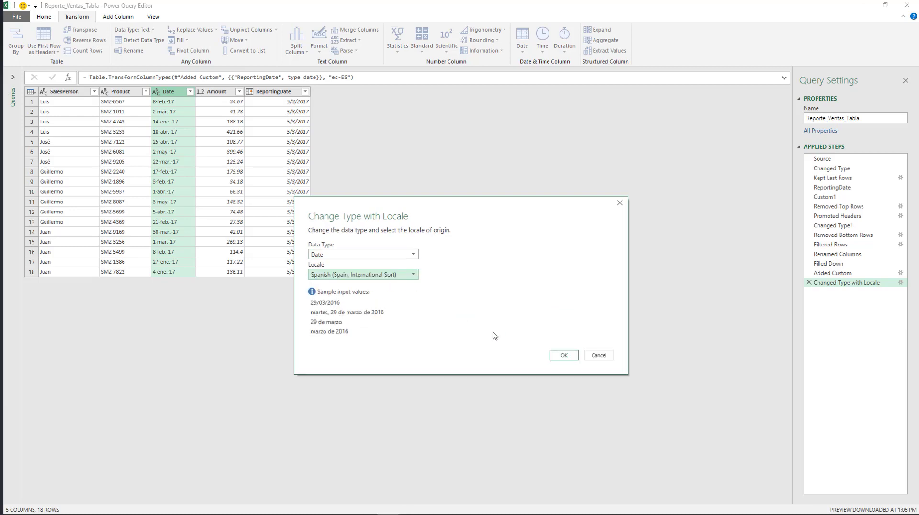
{"action": "left_click", "coordinate": [564, 355]}
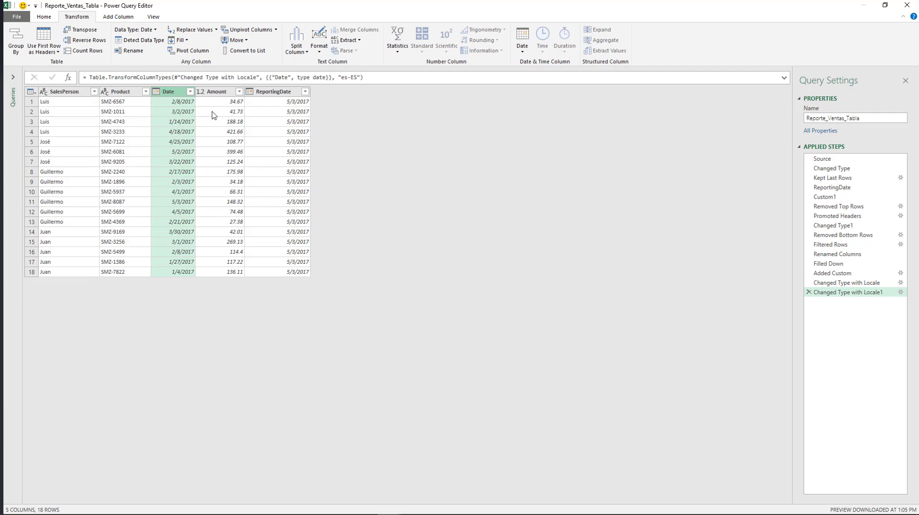
Compare the final table with the raw report at the Source and Changed Type steps, examining its footer date and title row.
{"action": "left_click", "coordinate": [842, 159]}
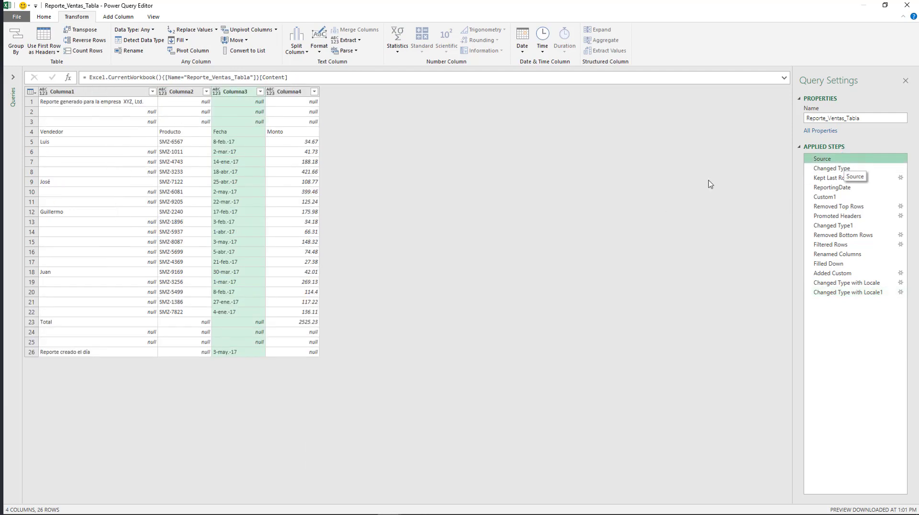
{"action": "left_click", "coordinate": [232, 352]}
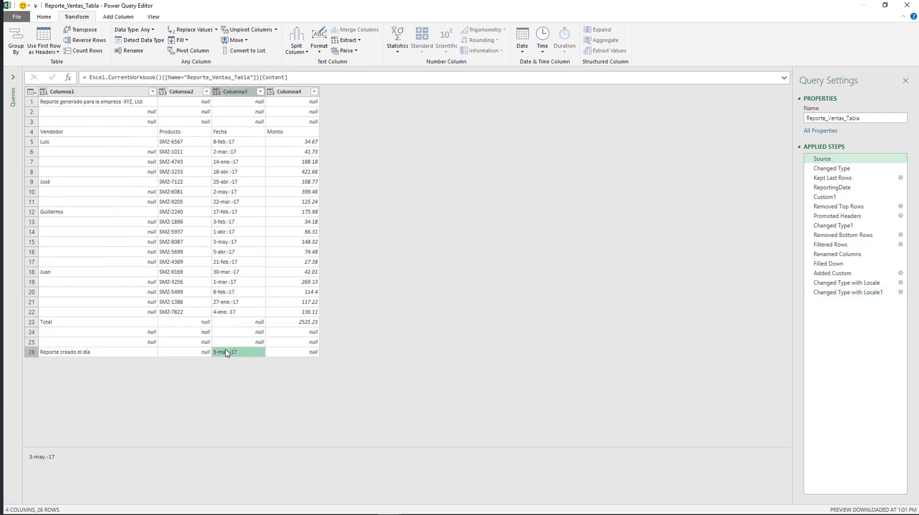
{"action": "left_click", "coordinate": [844, 293]}
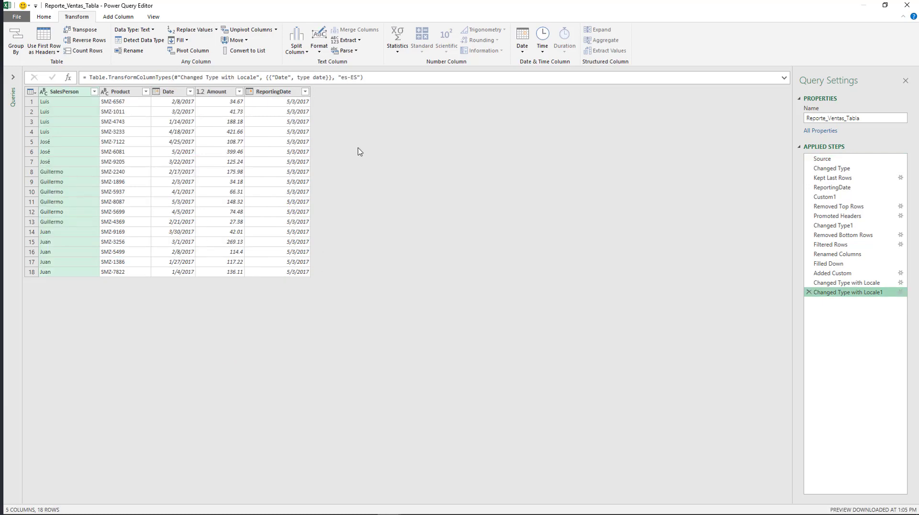
{"action": "left_click", "coordinate": [859, 169]}
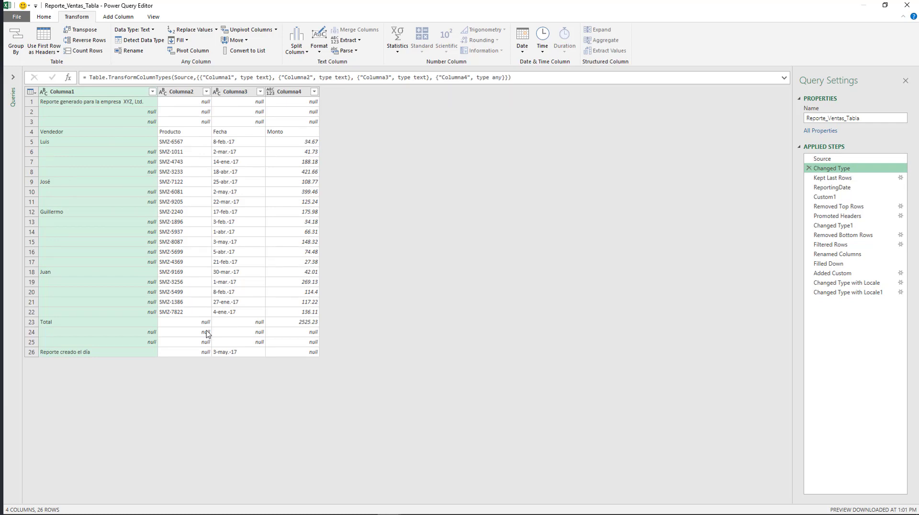
{"action": "left_click", "coordinate": [139, 106]}
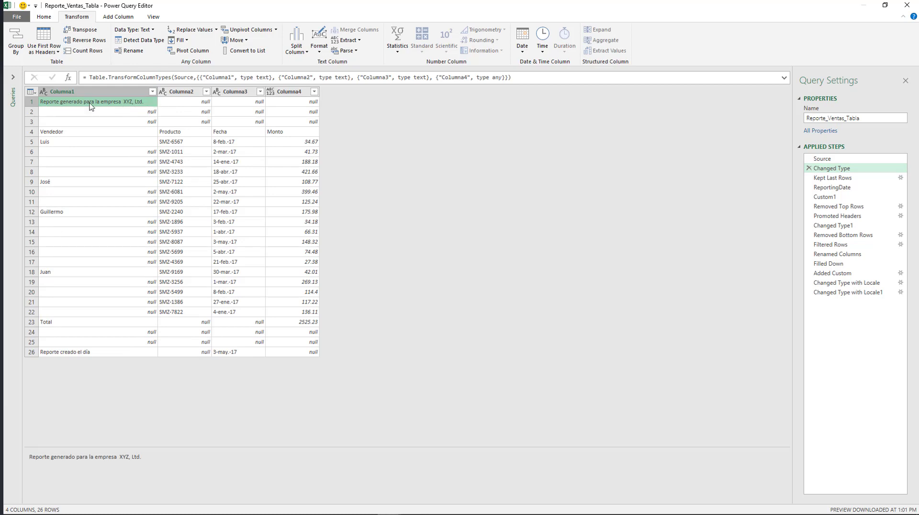